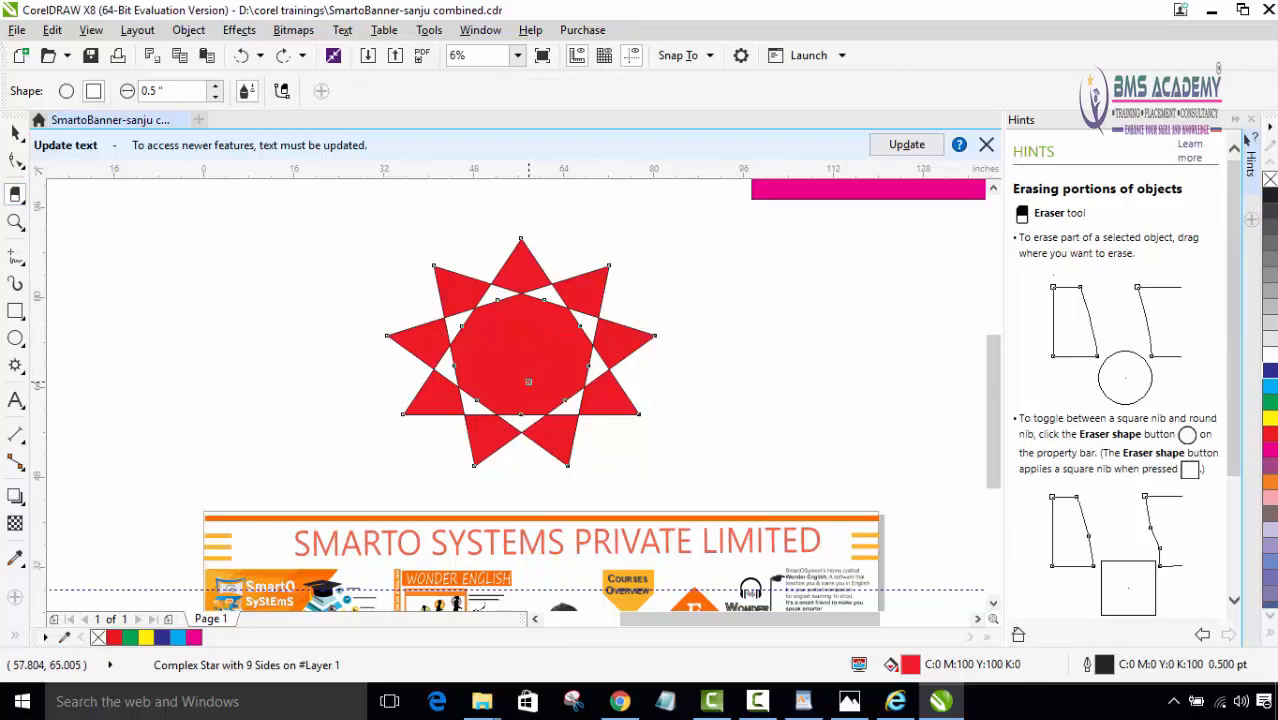
Erase an irregular area in the centre of the nine-pointed red star with the 0.5 inch square eraser nib.
scroll(524, 368, "up", 3)
scroll(530, 367, "down", 1)
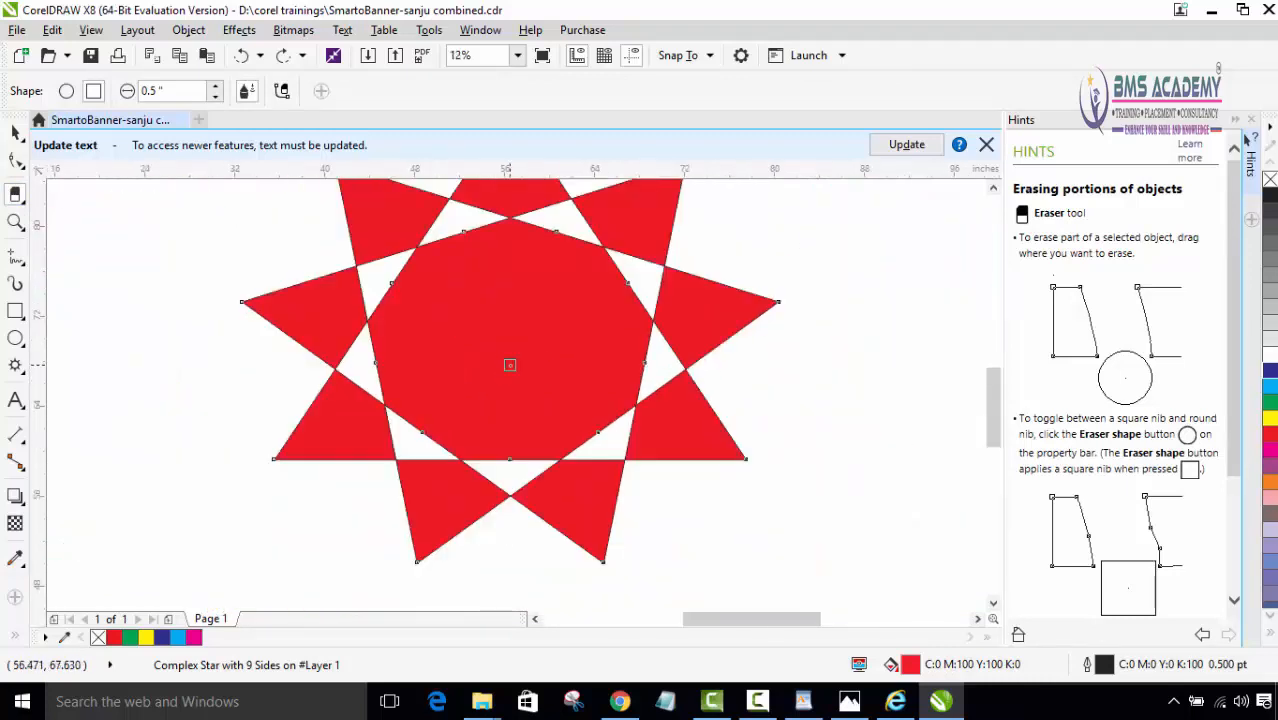
mouse_move(487, 349)
left_mouse_down()
mouse_move(572, 345)
mouse_move(469, 349)
left_mouse_up()
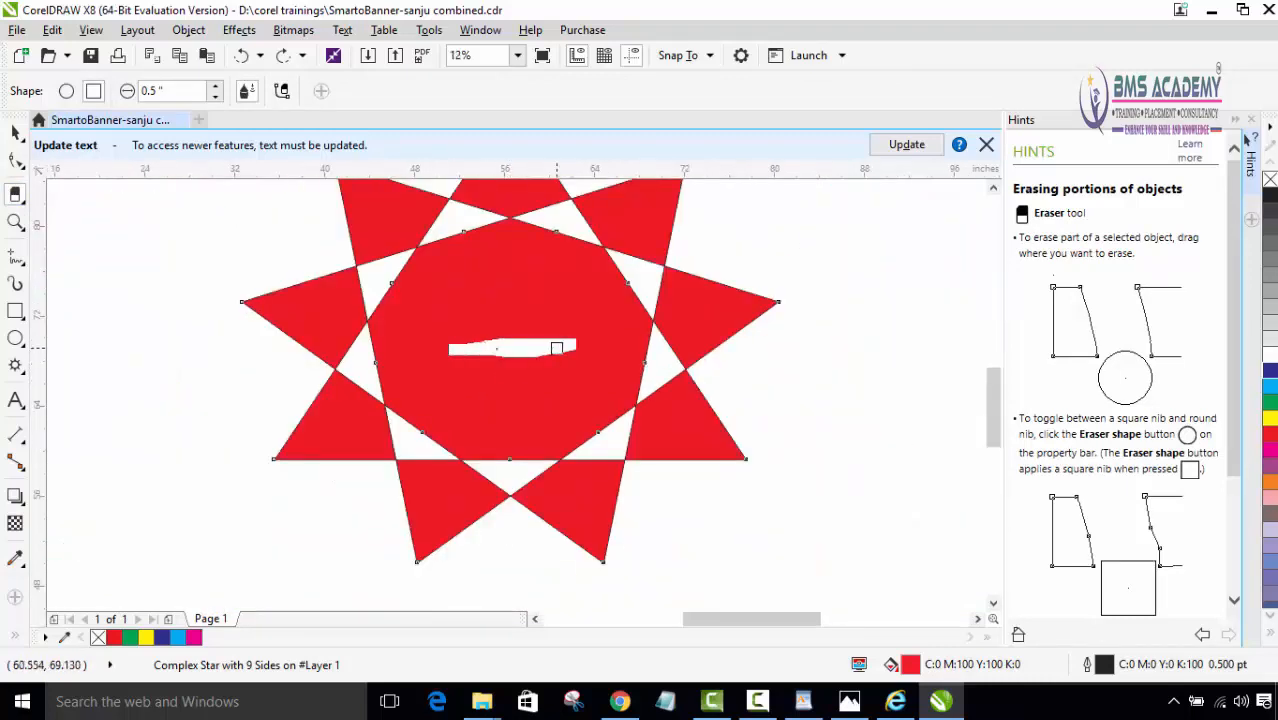
mouse_move(557, 347)
left_mouse_down()
mouse_move(457, 362)
mouse_move(483, 338)
mouse_move(526, 368)
mouse_move(471, 325)
mouse_move(538, 343)
mouse_move(505, 393)
mouse_move(570, 344)
mouse_move(476, 382)
mouse_move(542, 297)
mouse_move(458, 300)
mouse_move(461, 315)
left_mouse_up()
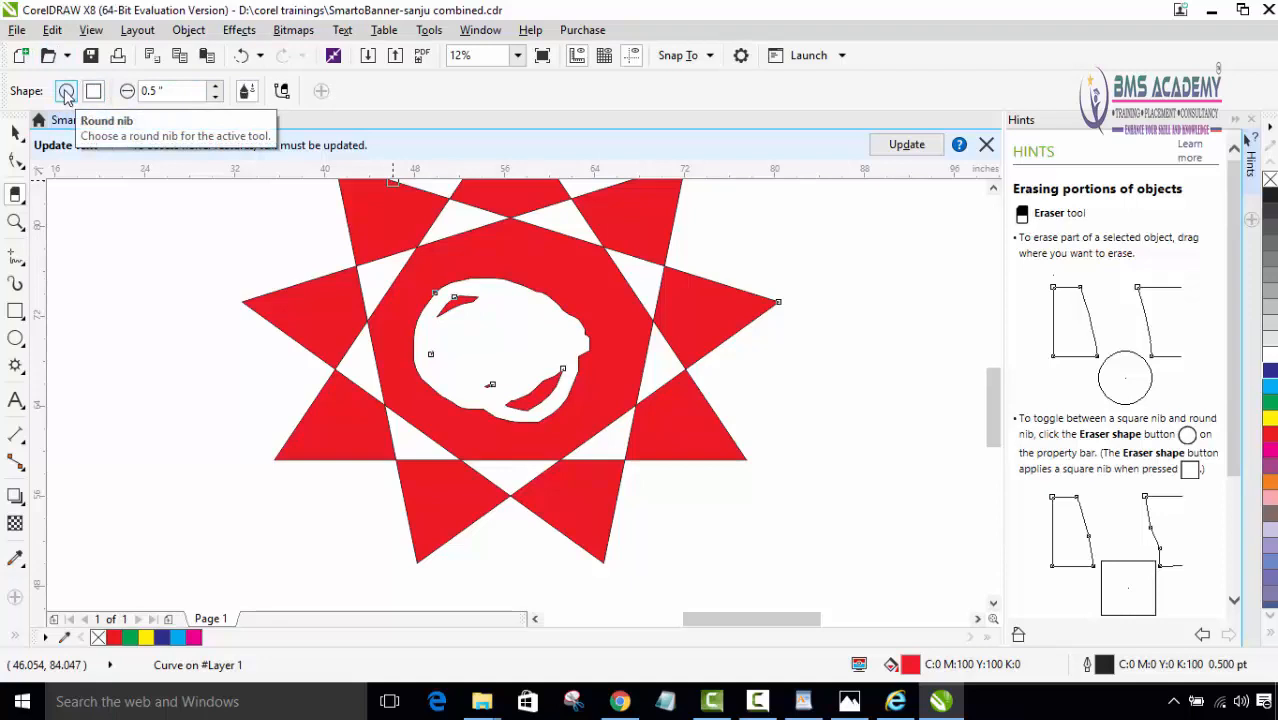
Erase a small spot above the star's central hole with a round nib and another beside it with a square nib.
left_click(65, 92)
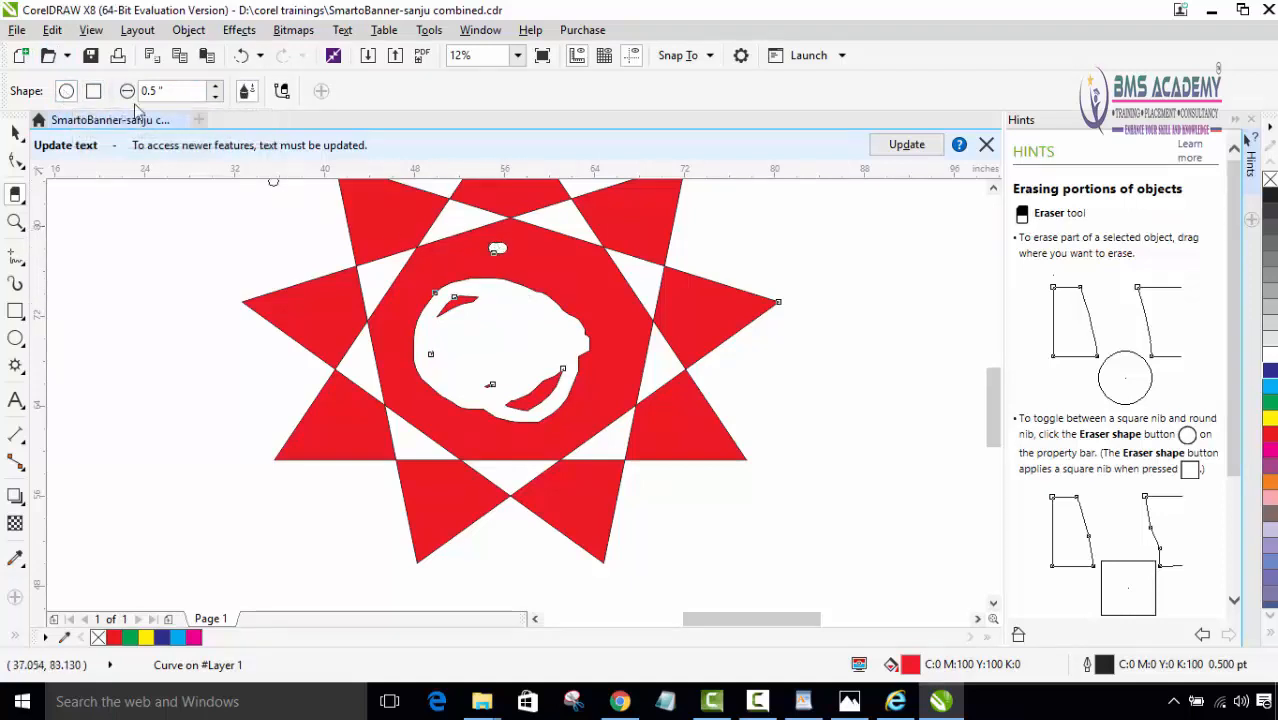
left_click(94, 97)
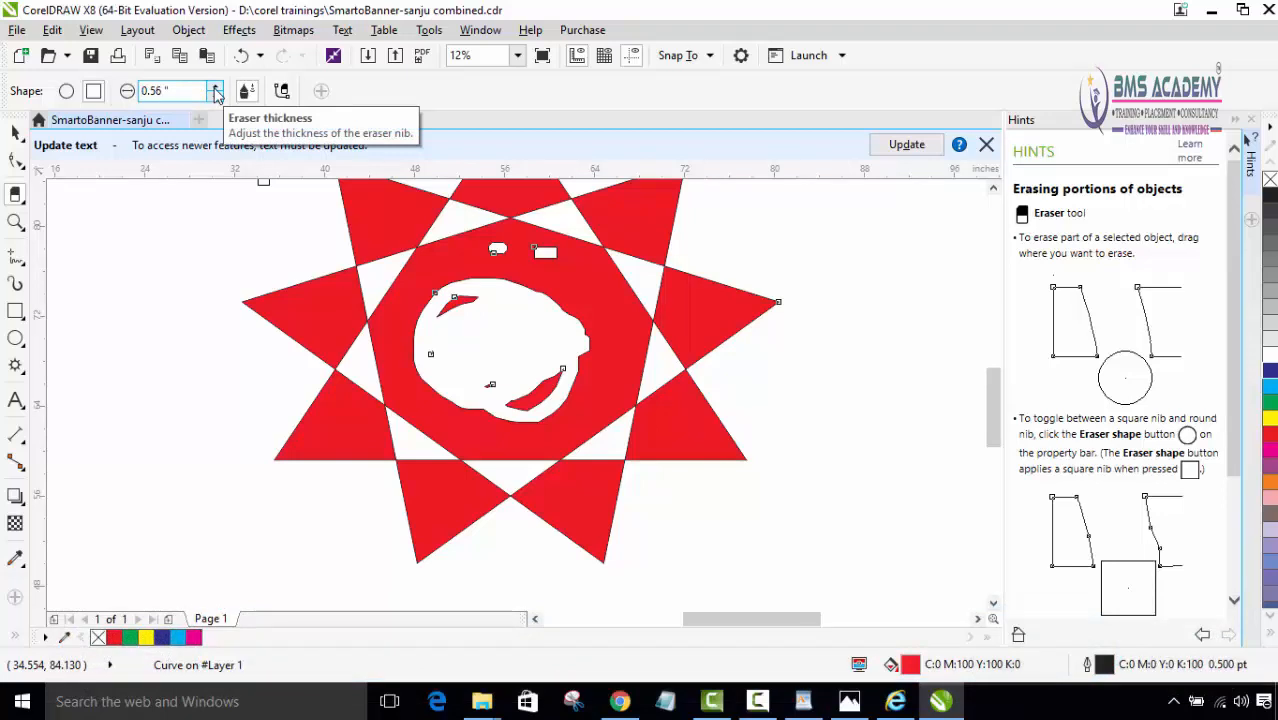
Set the eraser thickness to 2.0 inches and erase more of the star around its central hole.
left_click(212, 100)
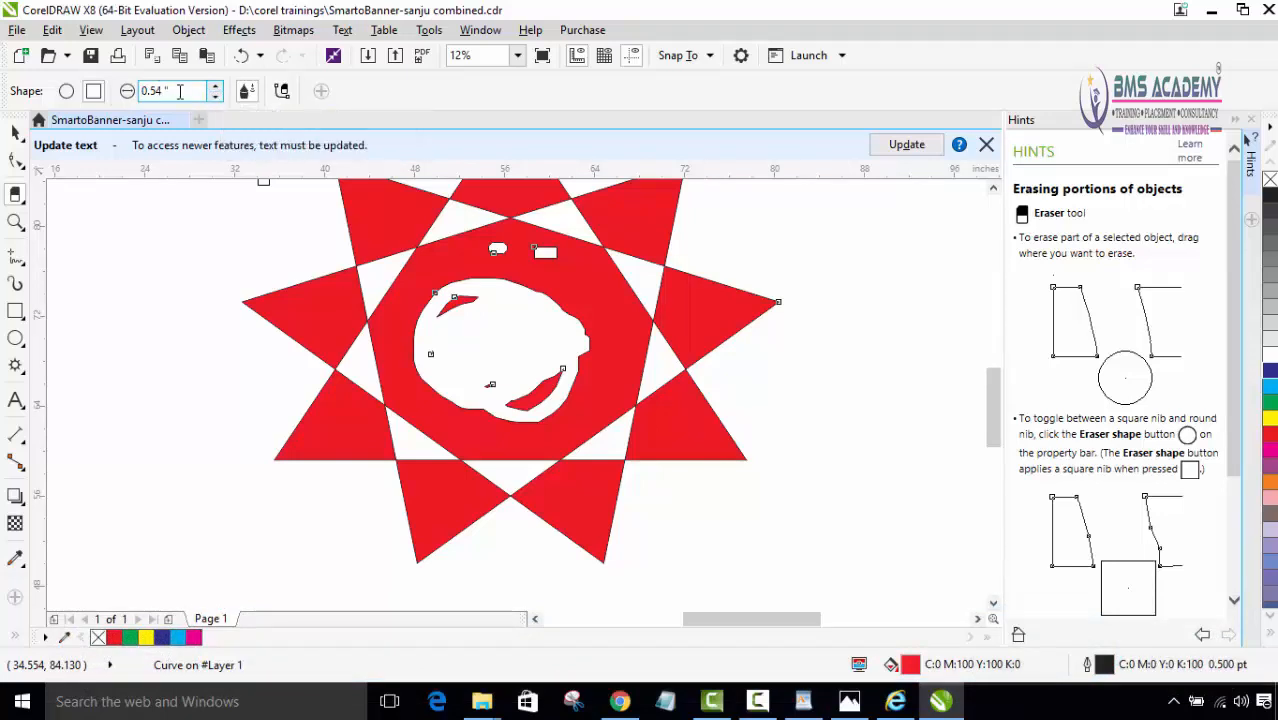
left_click_drag(179, 91, 140, 91)
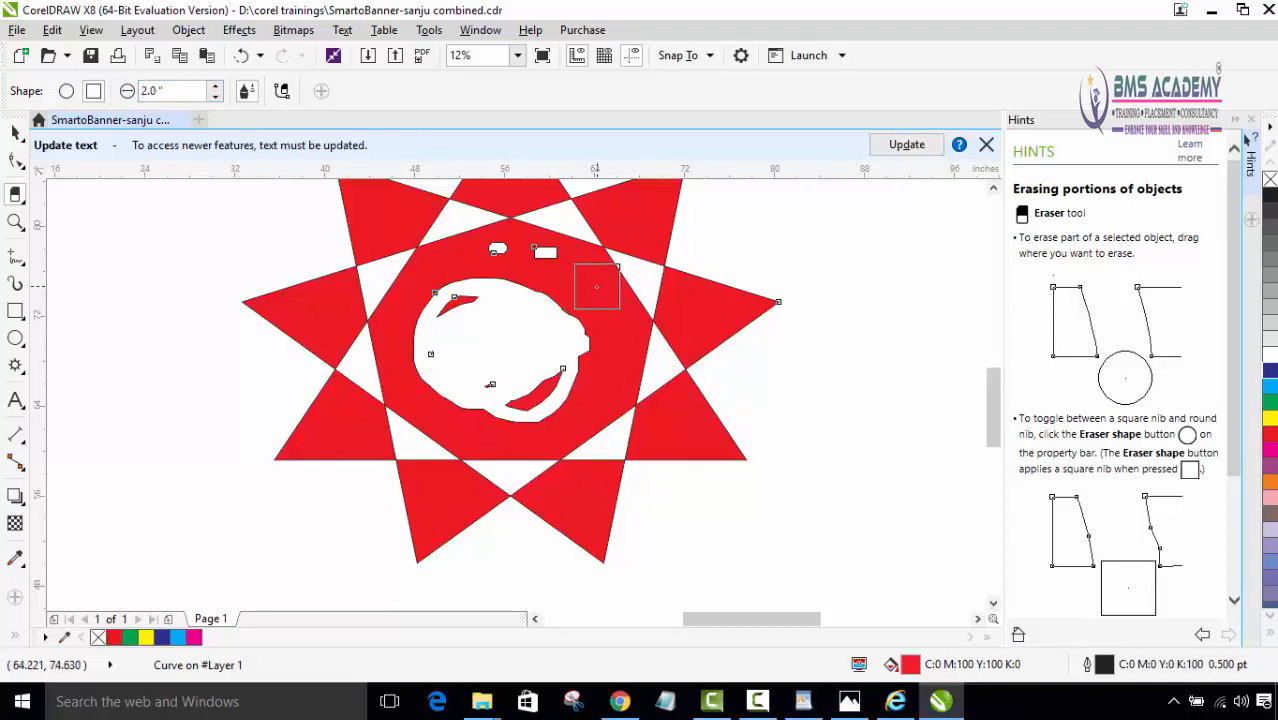
left_click_drag(596, 290, 582, 296)
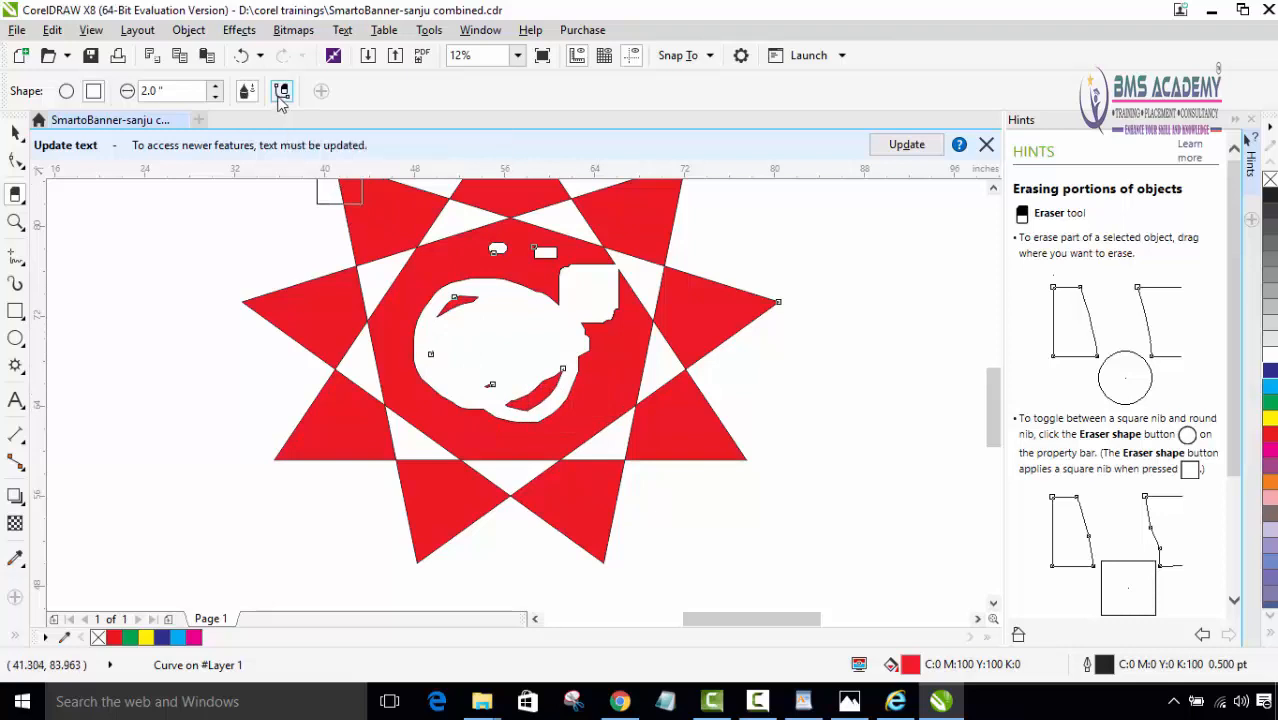
mouse_move(400, 292)
left_mouse_down()
mouse_move(379, 314)
mouse_move(379, 342)
mouse_move(474, 247)
mouse_move(462, 246)
mouse_move(414, 337)
mouse_move(471, 285)
mouse_move(413, 375)
mouse_move(489, 292)
left_mouse_up()
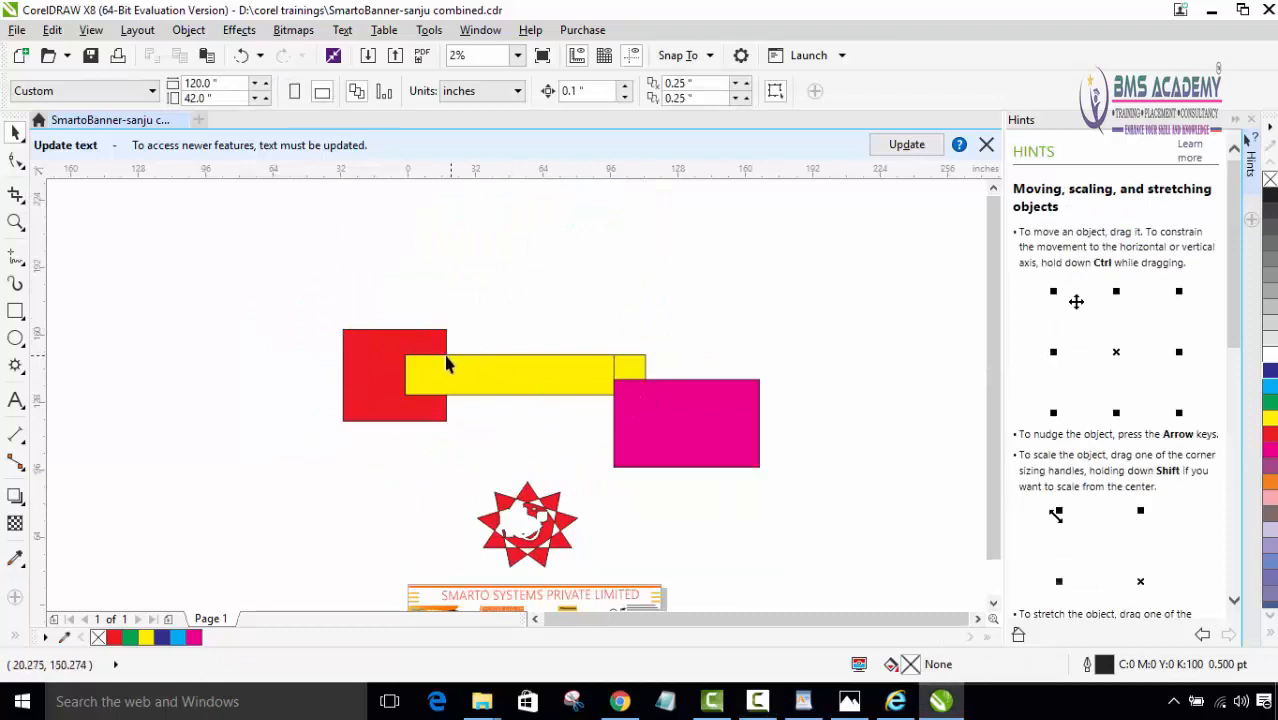
Select the red rectangle and erase it with a 5.0 inch square eraser nib.
left_click(17, 197)
left_click(86, 266)
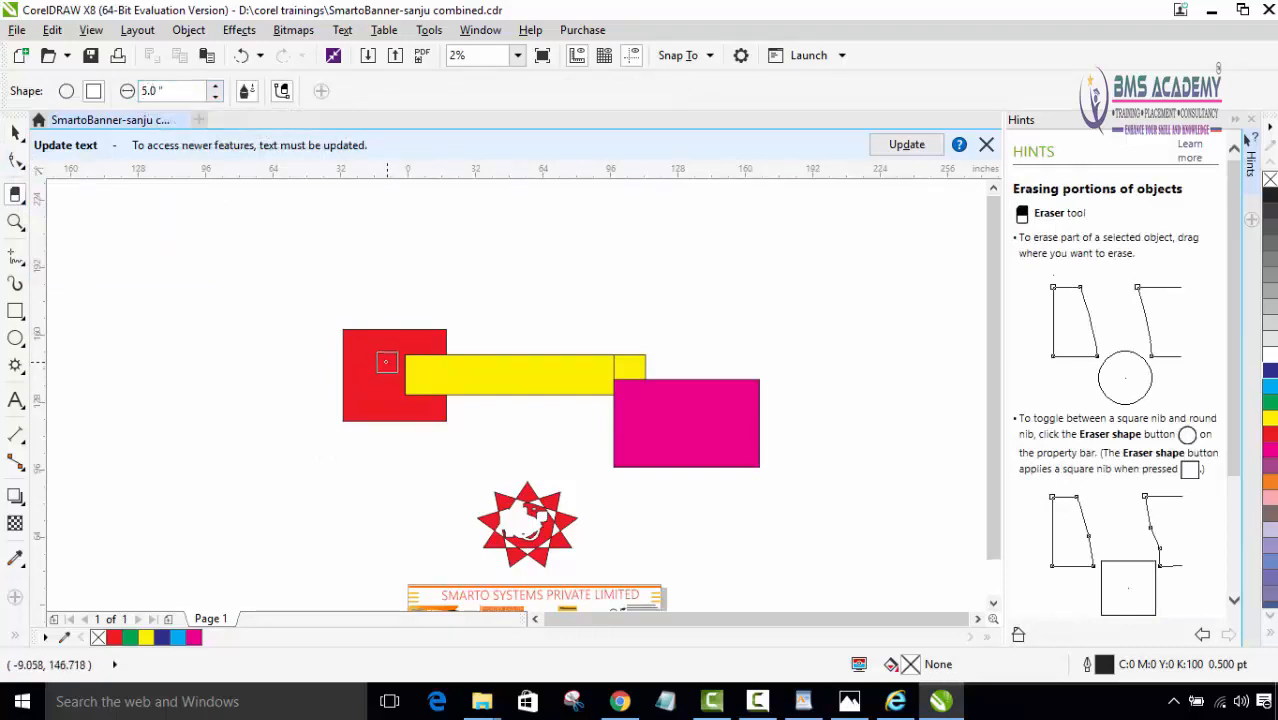
left_click(15, 133)
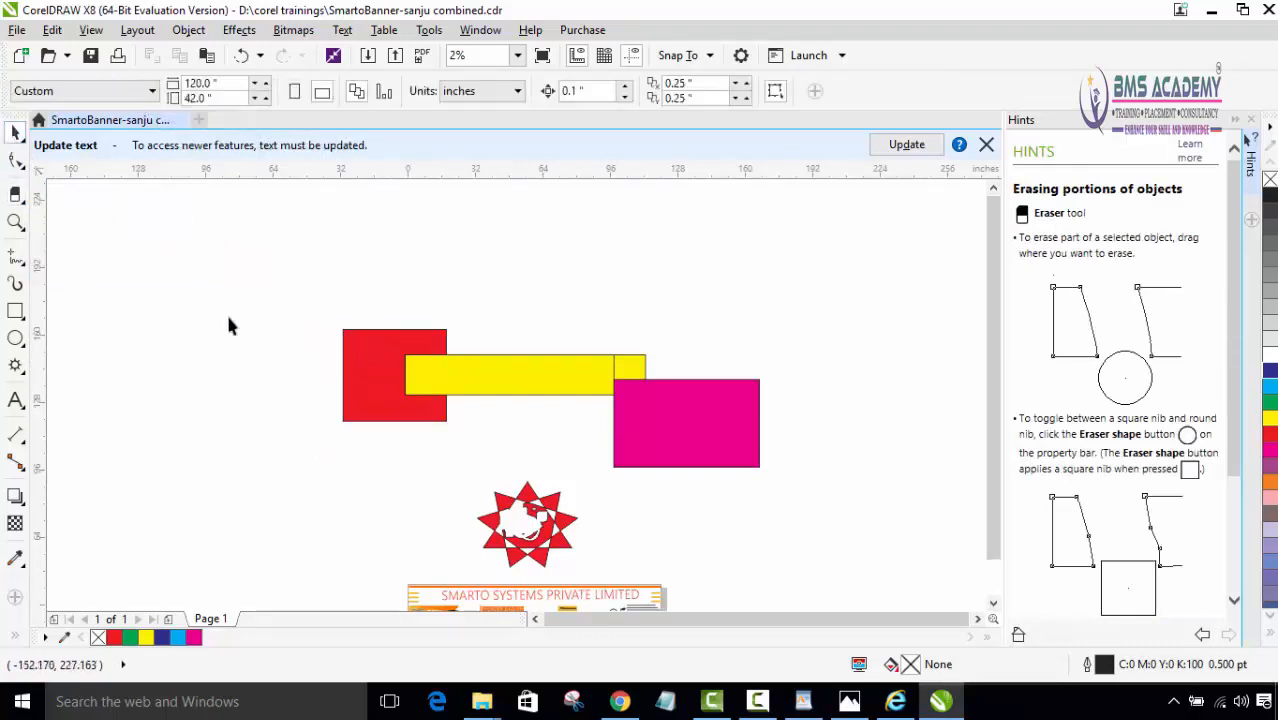
left_click(375, 377)
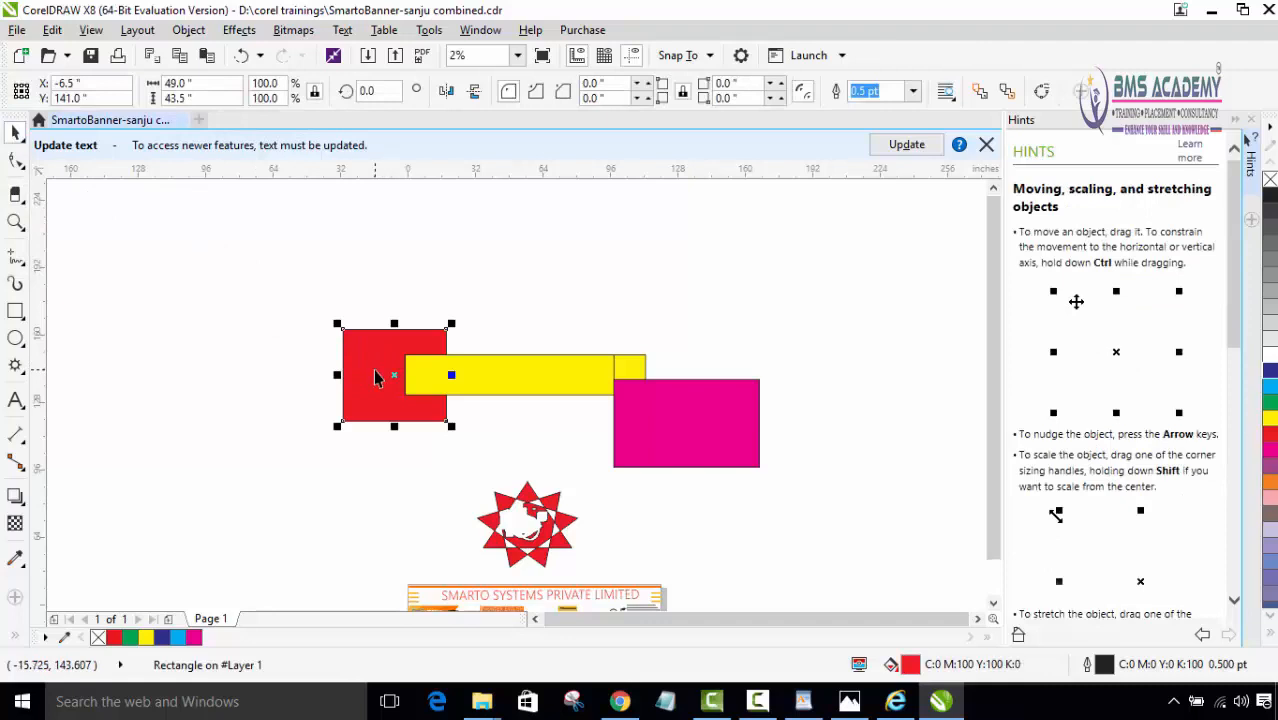
key("x")
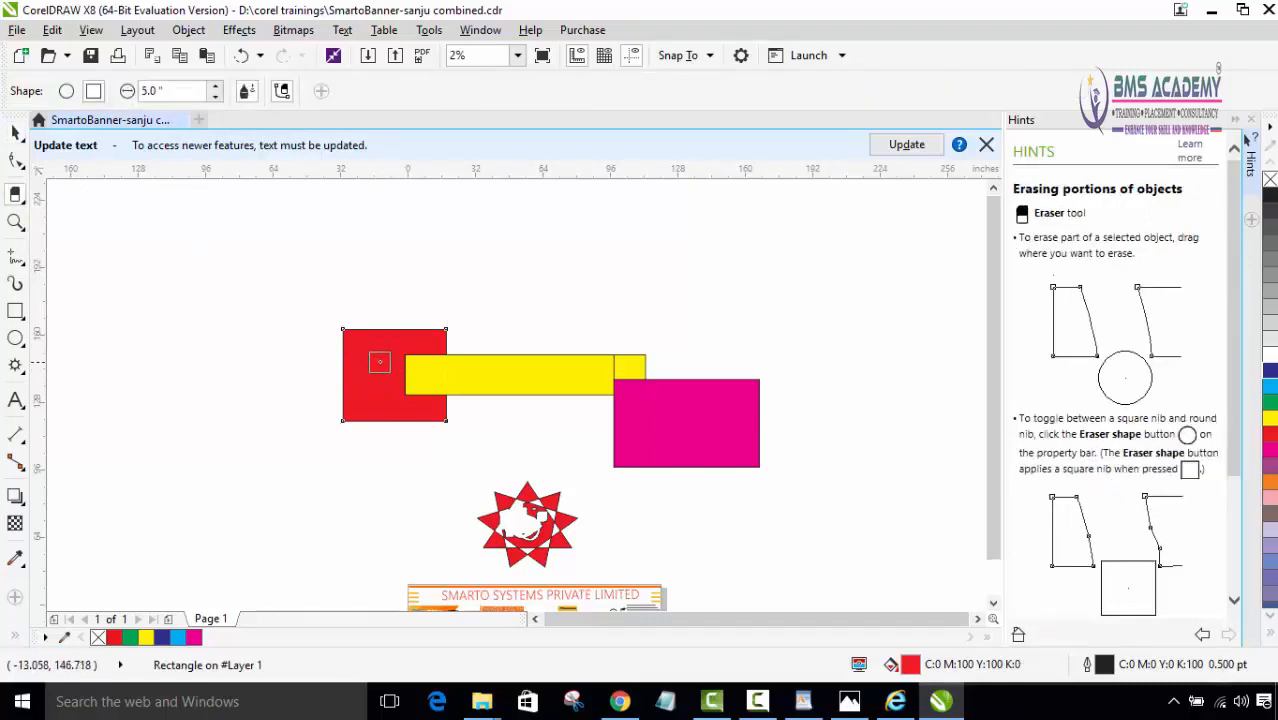
mouse_move(370, 330)
left_mouse_down()
mouse_move(370, 437)
mouse_move(353, 317)
mouse_move(359, 418)
mouse_move(347, 329)
mouse_move(346, 380)
mouse_move(365, 322)
mouse_move(383, 414)
mouse_move(410, 380)
mouse_move(503, 373)
mouse_move(359, 368)
mouse_move(406, 359)
mouse_move(381, 334)
mouse_move(422, 326)
mouse_move(403, 330)
mouse_move(392, 416)
mouse_move(430, 422)
mouse_move(452, 360)
mouse_move(441, 326)
mouse_move(408, 359)
mouse_move(408, 421)
mouse_move(491, 348)
left_mouse_up()
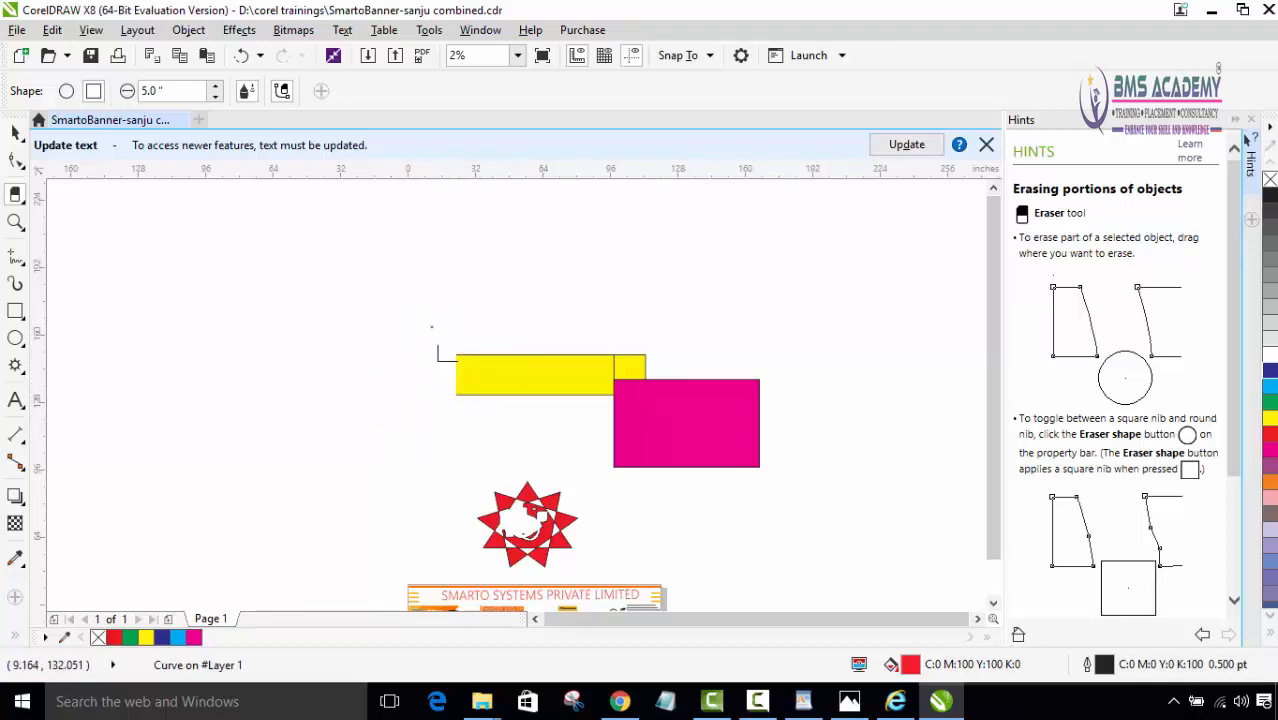
key("ctrl+z")
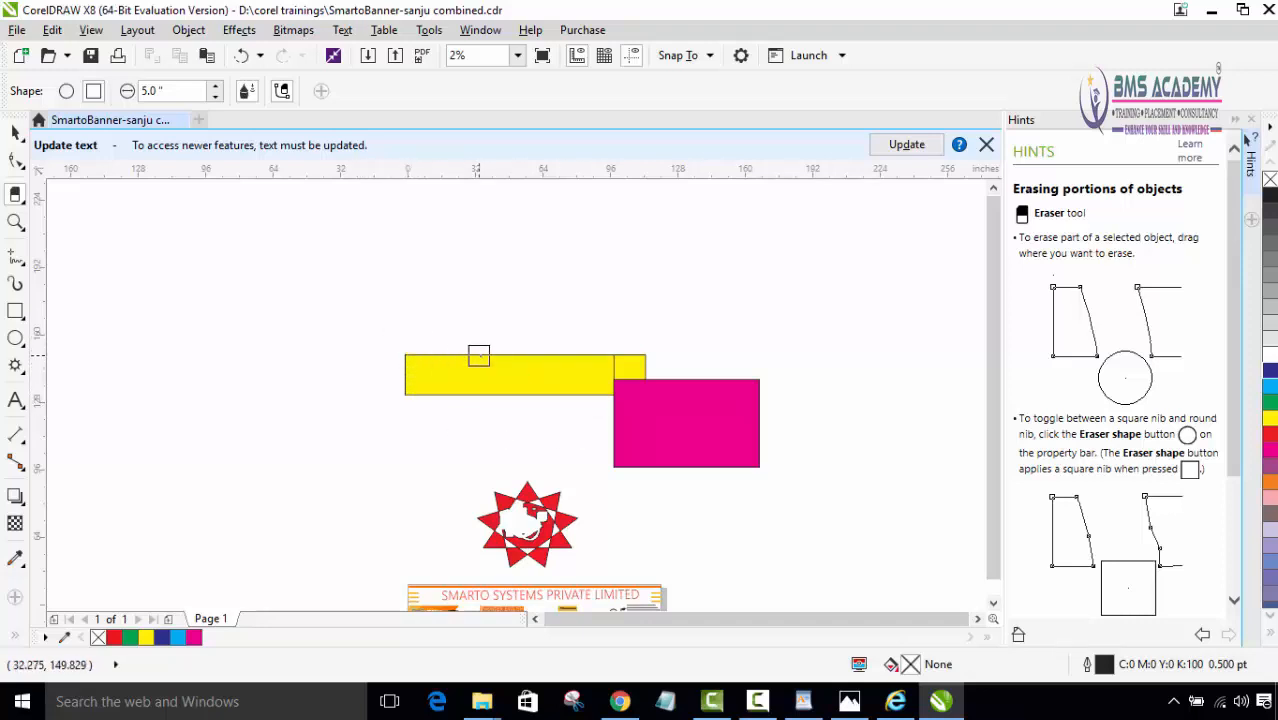
Try to erase at the yellow rectangle's lower-left corner with no object selected.
left_click(400, 396)
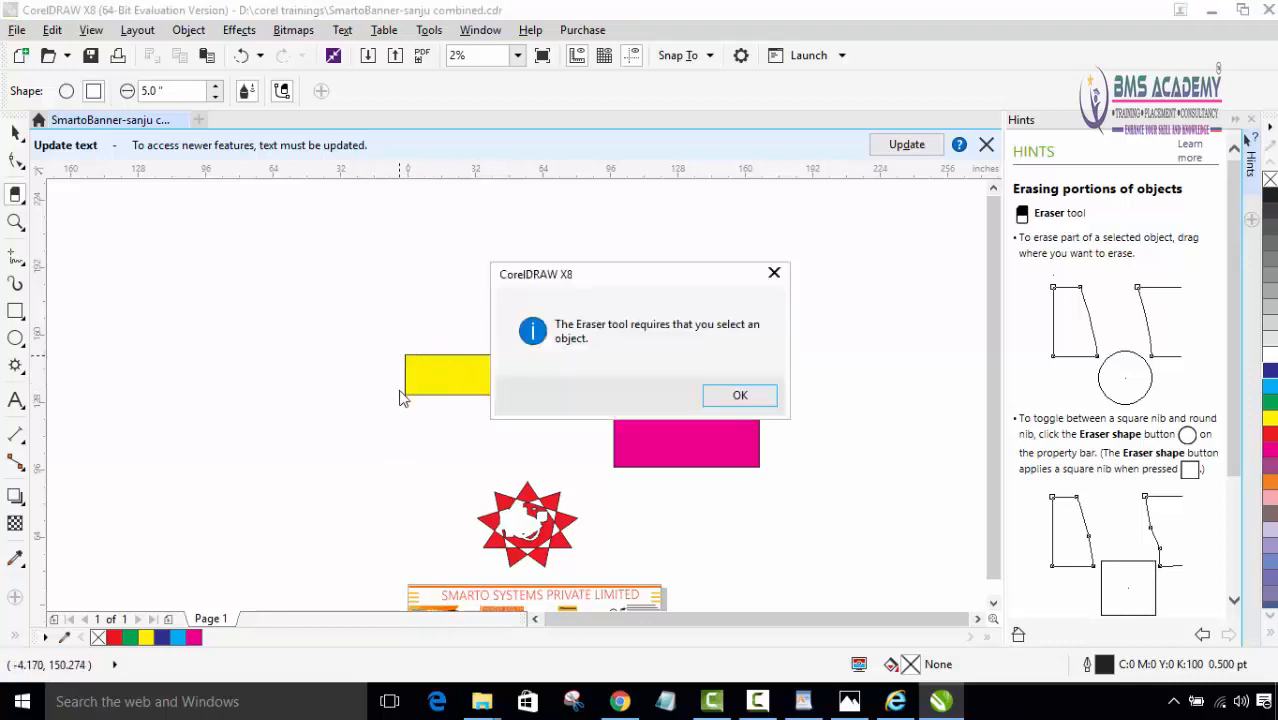
left_click(738, 396)
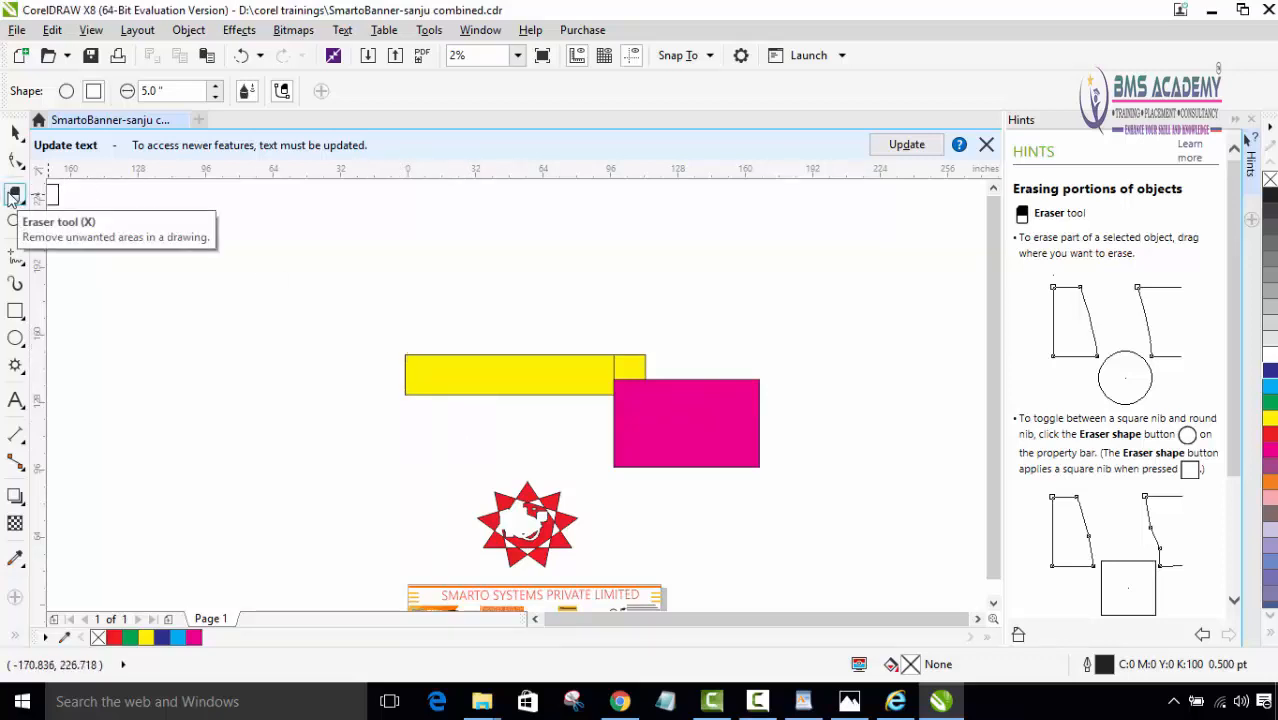
Select the magenta rectangle and erase along its upper edge and down through its middle with the 5.0 inch square nib.
left_click(15, 132)
left_click(737, 425)
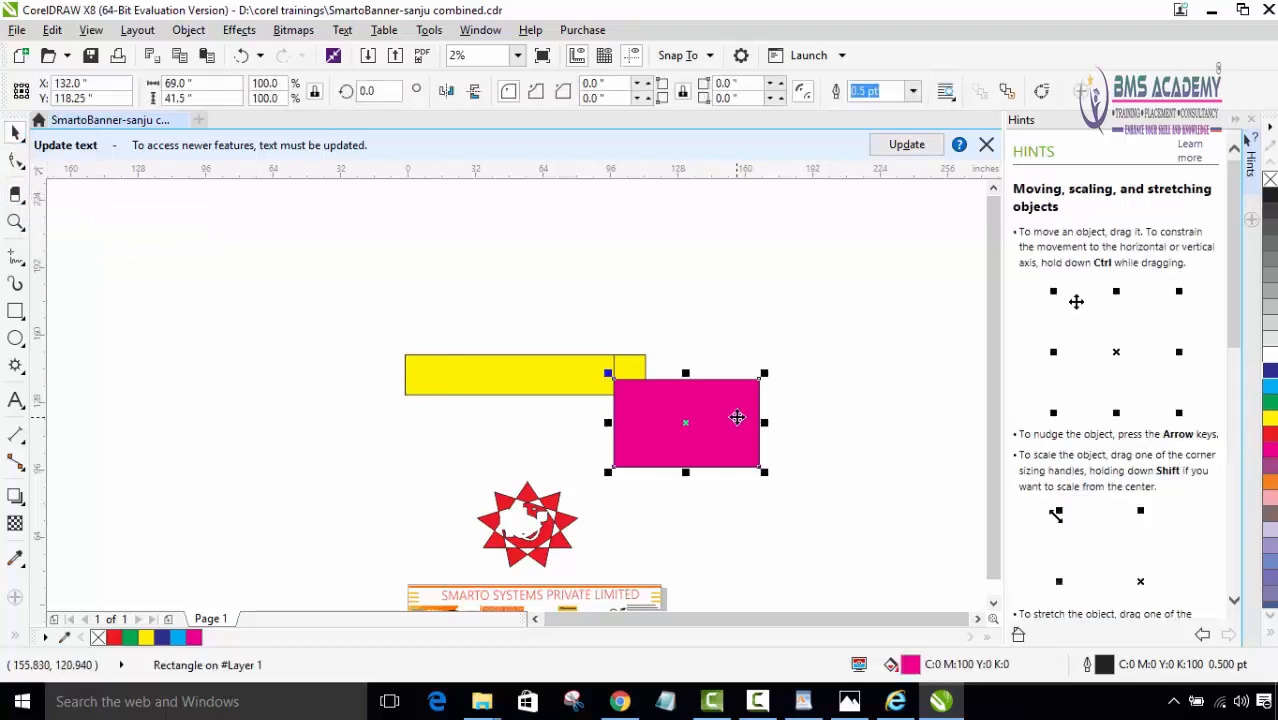
left_click(15, 195)
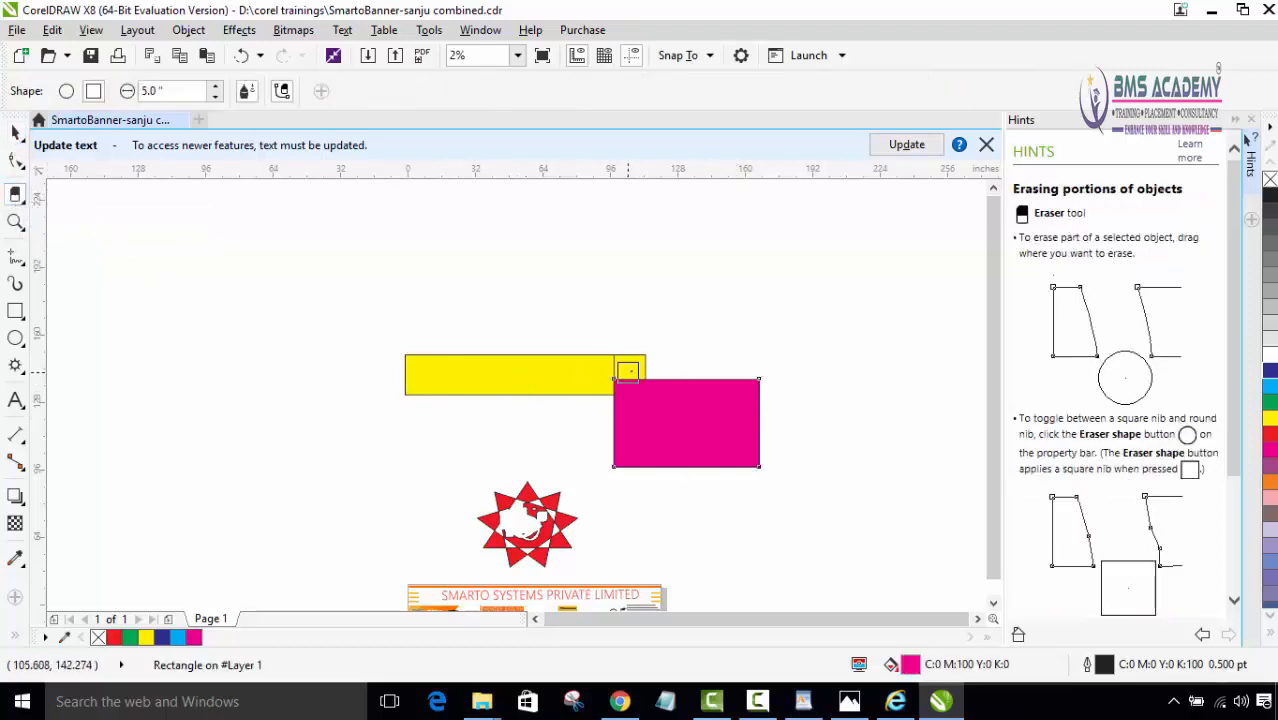
mouse_move(614, 376)
left_mouse_down()
mouse_move(656, 371)
mouse_move(599, 380)
mouse_move(674, 384)
left_mouse_up()
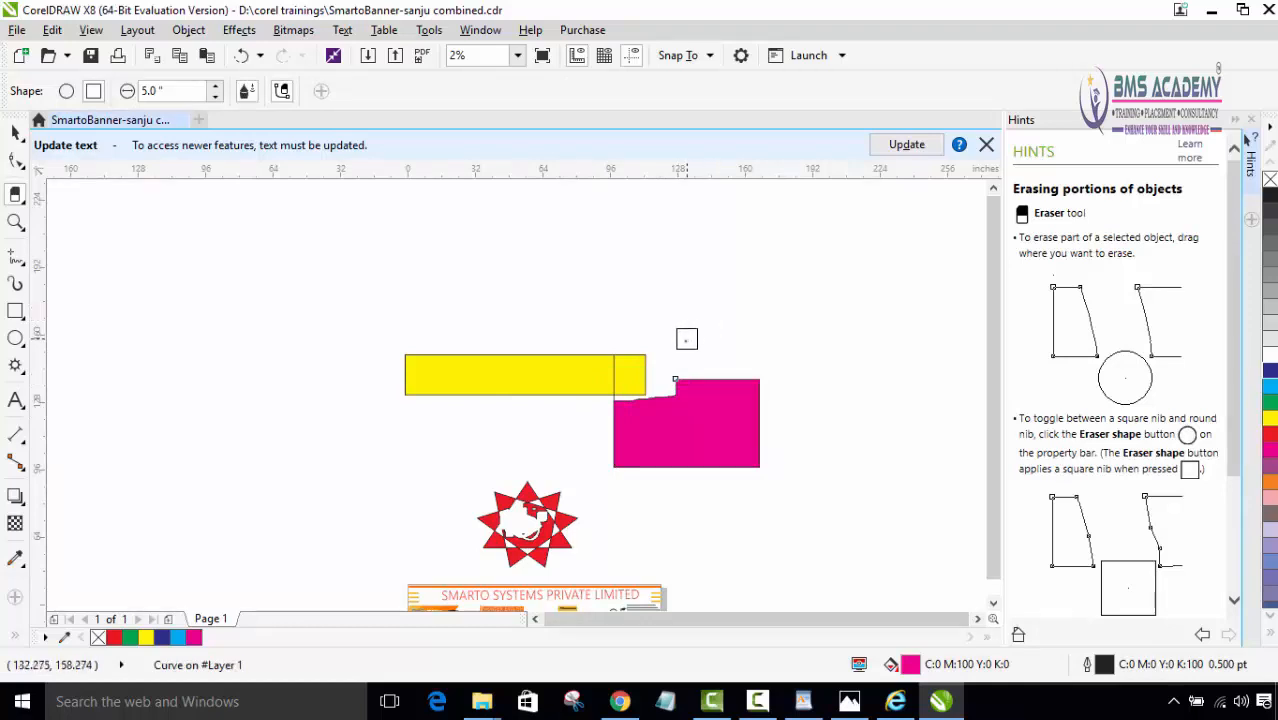
mouse_move(669, 386)
left_mouse_down()
mouse_move(610, 405)
mouse_move(670, 399)
mouse_move(669, 381)
mouse_move(654, 406)
mouse_move(626, 348)
mouse_move(618, 393)
mouse_move(602, 343)
mouse_move(617, 369)
mouse_move(650, 369)
mouse_move(644, 385)
mouse_move(676, 383)
mouse_move(684, 399)
mouse_move(645, 408)
mouse_move(609, 377)
mouse_move(612, 420)
mouse_move(669, 413)
mouse_move(687, 387)
mouse_move(690, 406)
mouse_move(654, 427)
mouse_move(618, 411)
mouse_move(611, 376)
mouse_move(647, 370)
mouse_move(603, 373)
mouse_move(606, 440)
mouse_move(654, 436)
mouse_move(654, 376)
mouse_move(636, 457)
mouse_move(596, 431)
mouse_move(605, 464)
mouse_move(639, 455)
mouse_move(643, 378)
mouse_move(636, 464)
mouse_move(646, 478)
mouse_move(655, 429)
mouse_move(662, 475)
mouse_move(658, 417)
mouse_move(660, 467)
left_mouse_up()
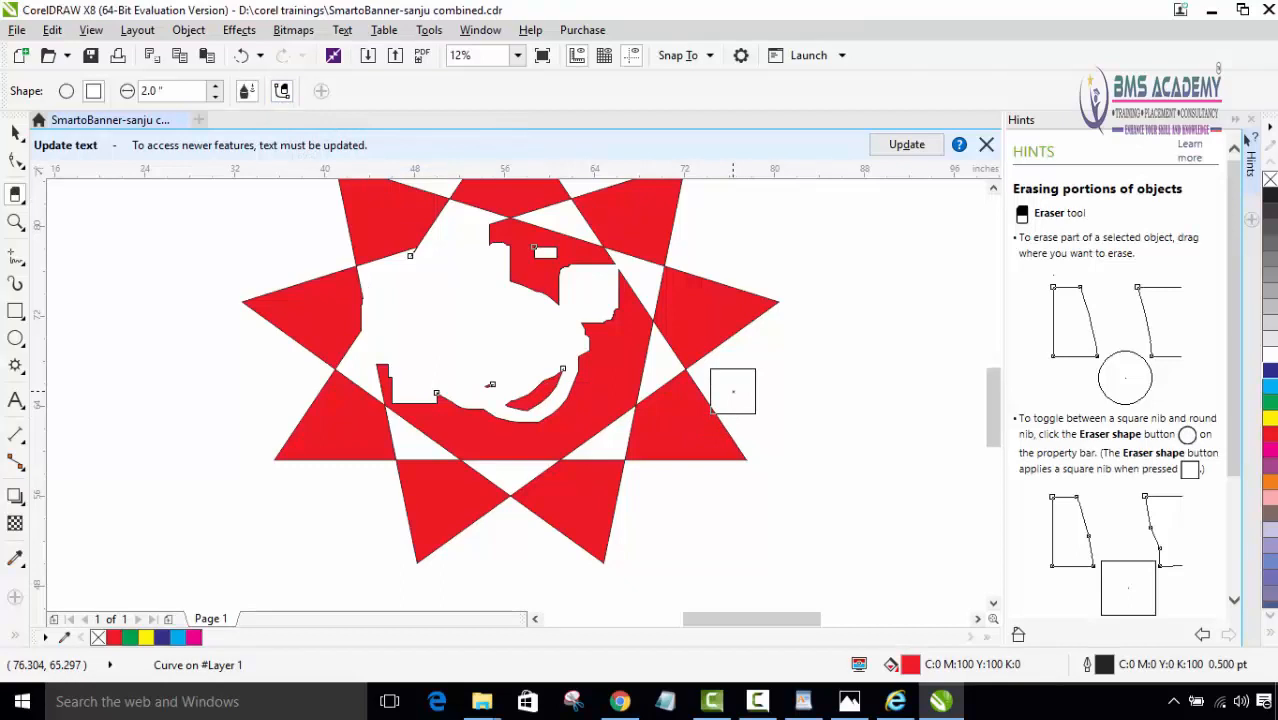
scroll(732, 391, "down", 1)
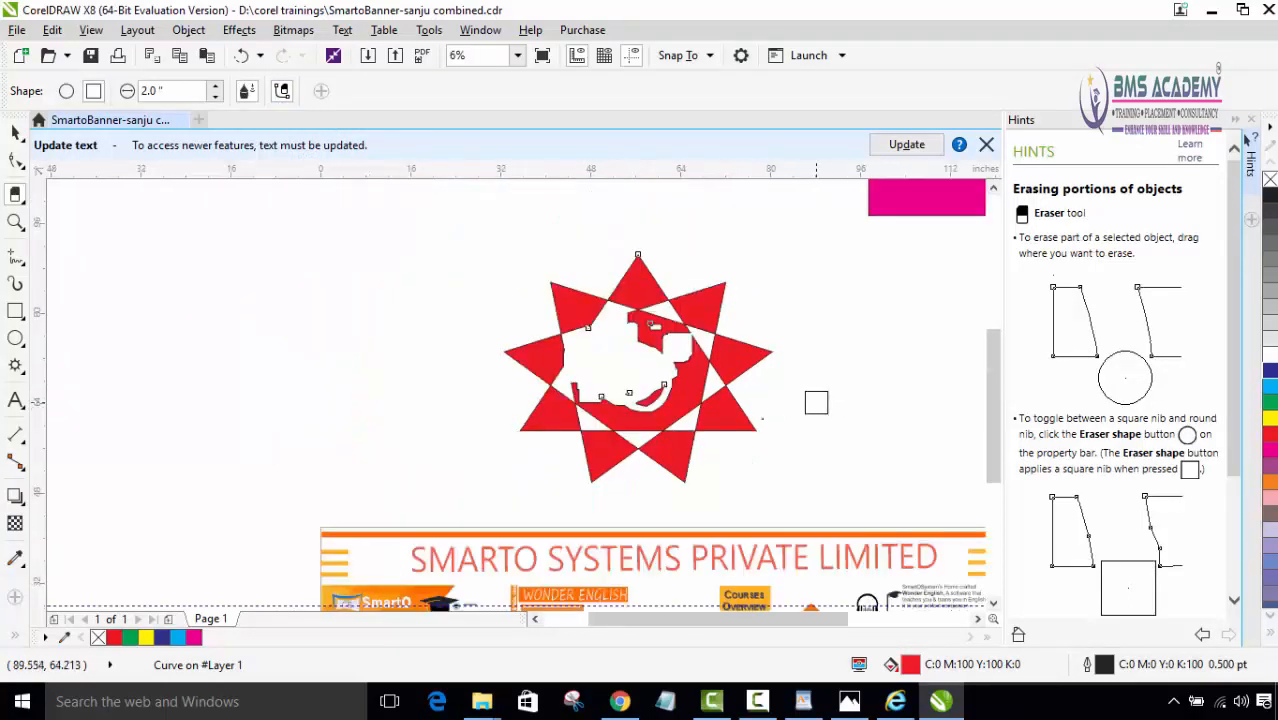
scroll(589, 486, "down", 1)
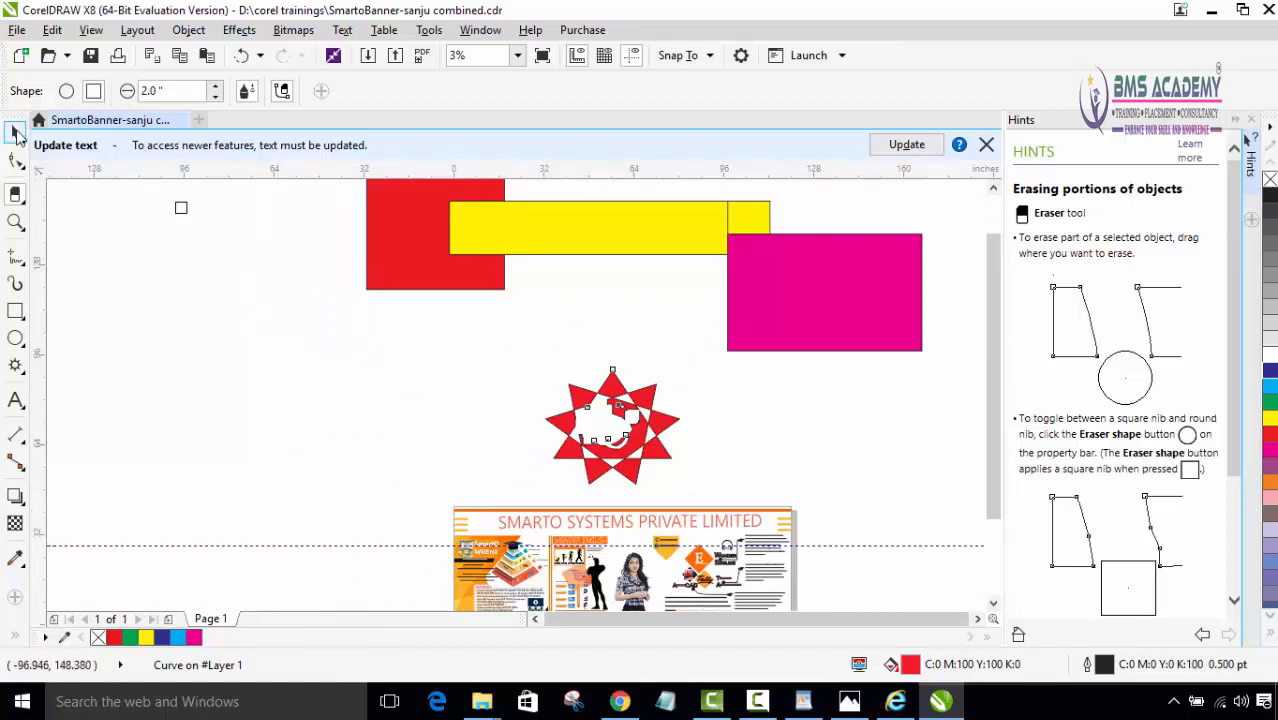
key("space")
left_click_drag(343, 500, 476, 306)
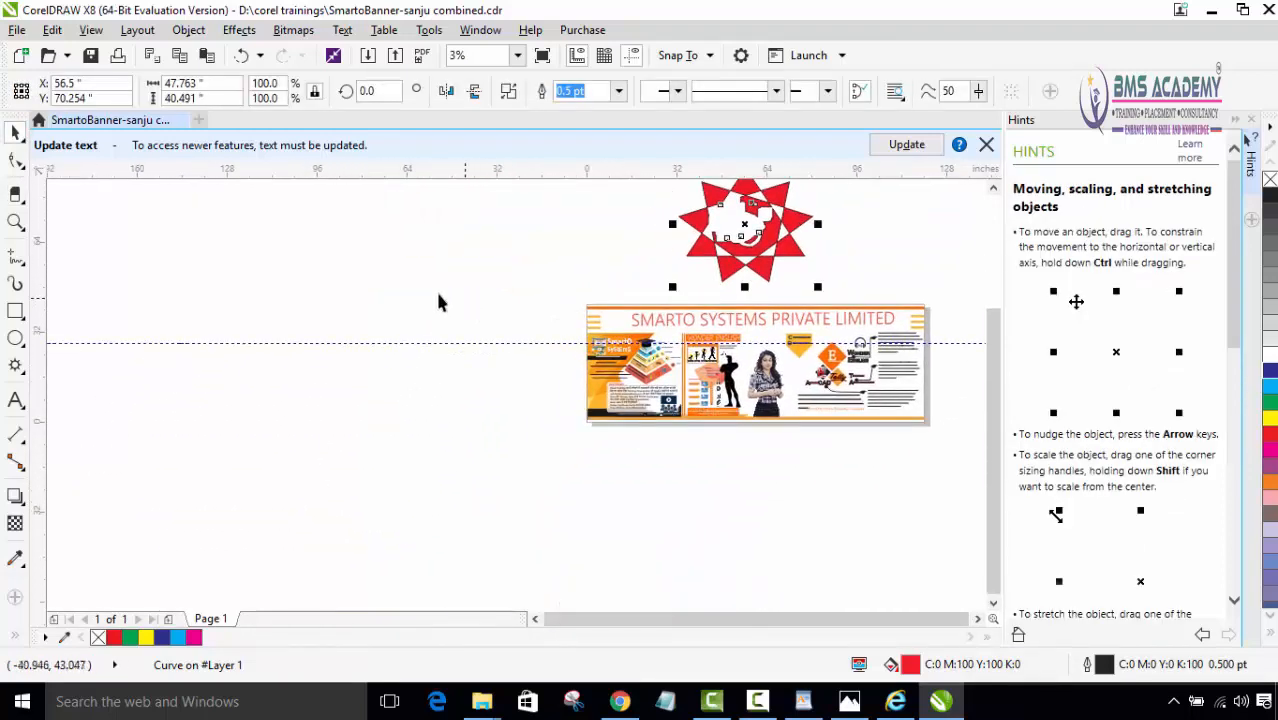
left_click_drag(276, 319, 422, 345)
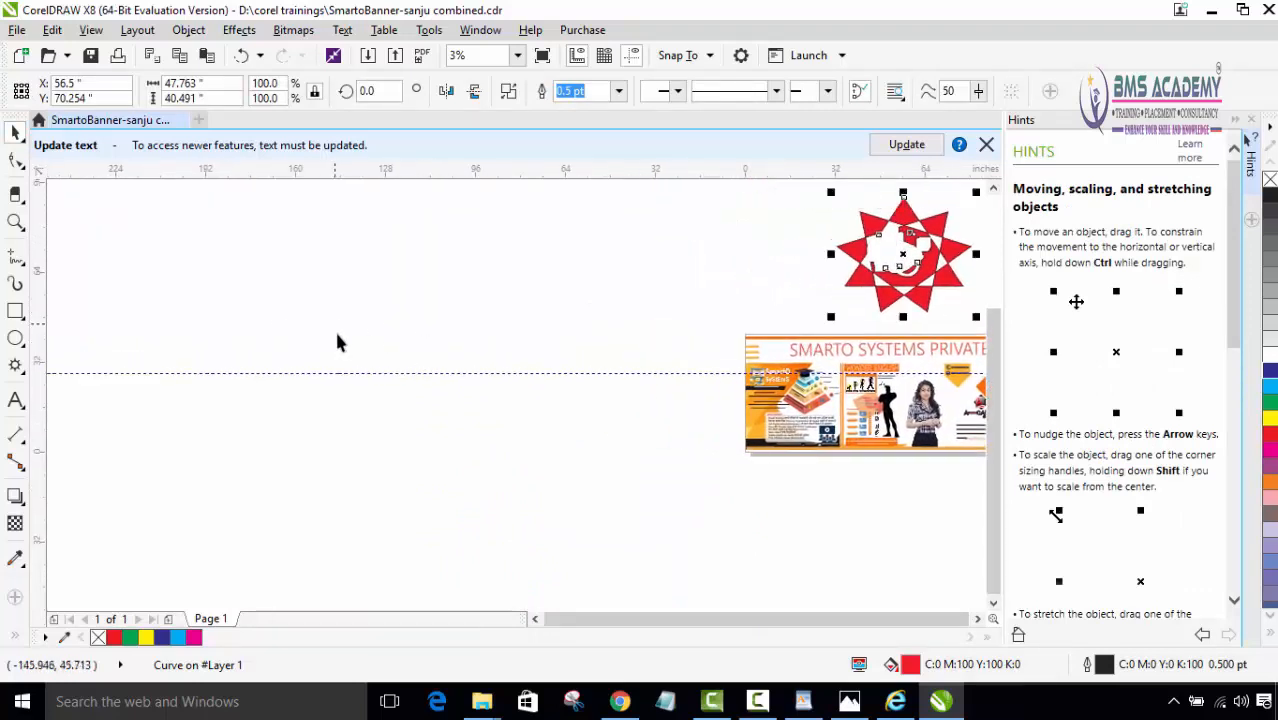
left_click(18, 31)
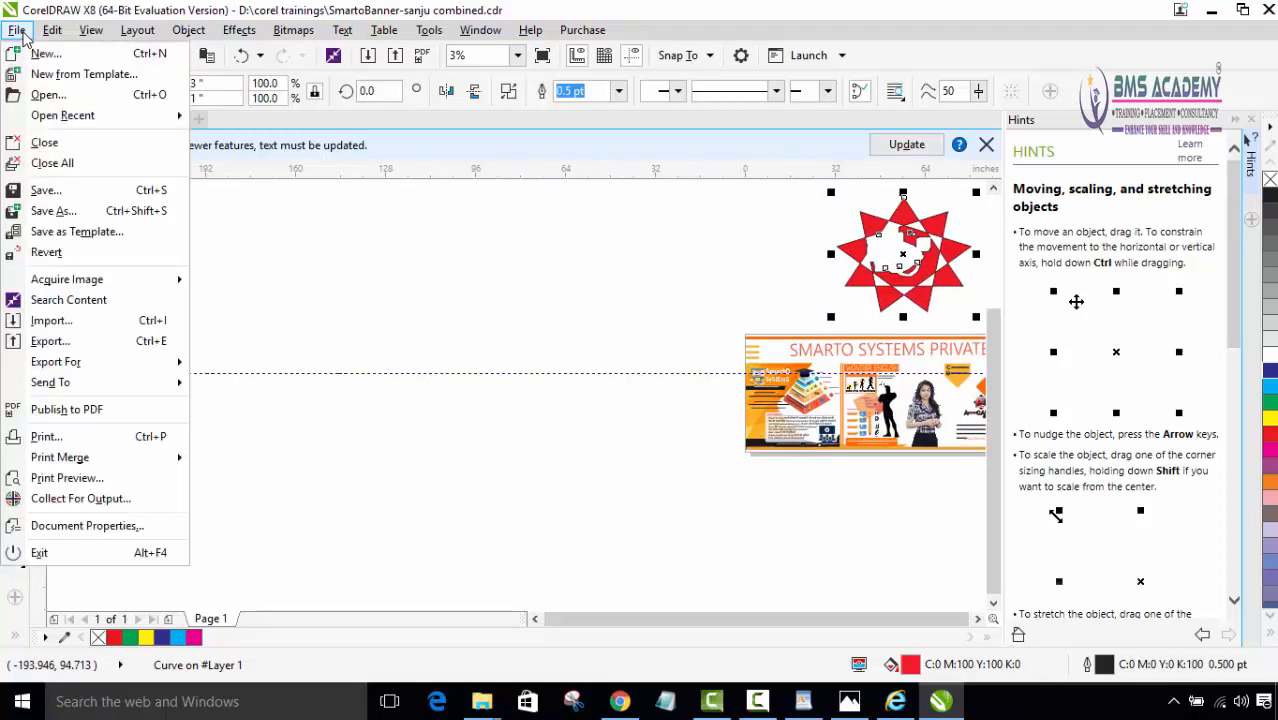
left_click(56, 325)
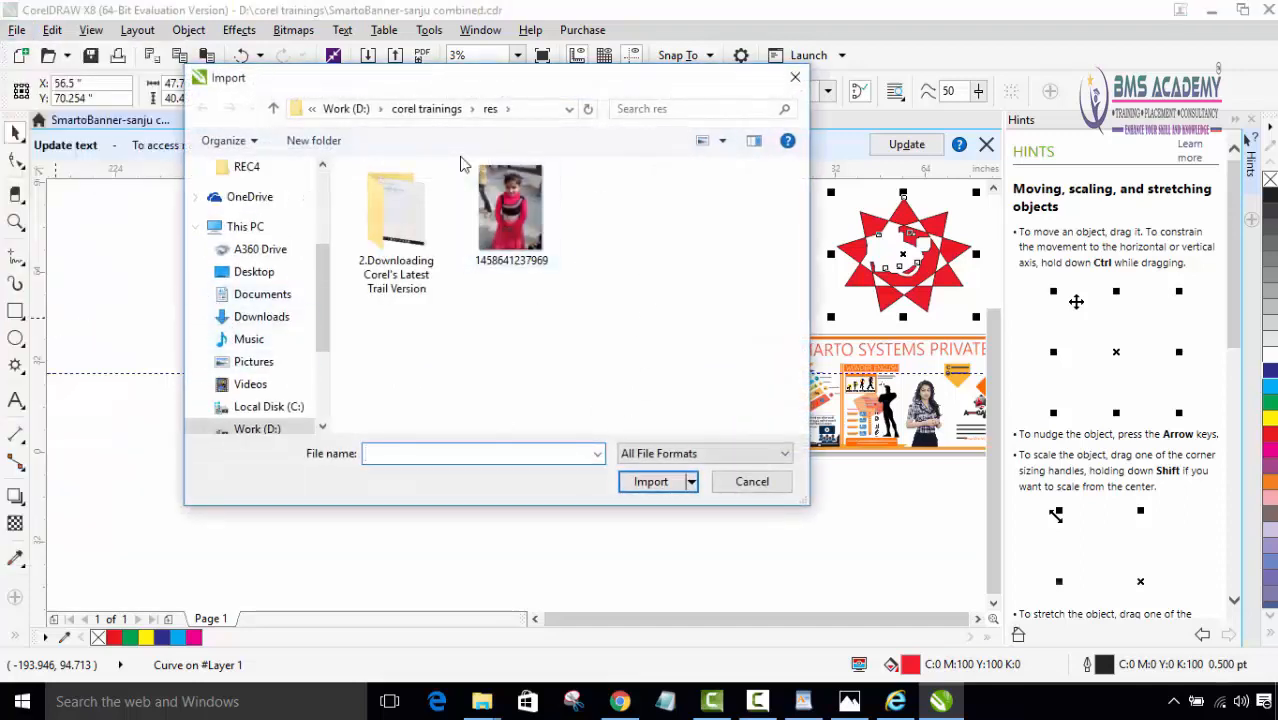
left_click(510, 210)
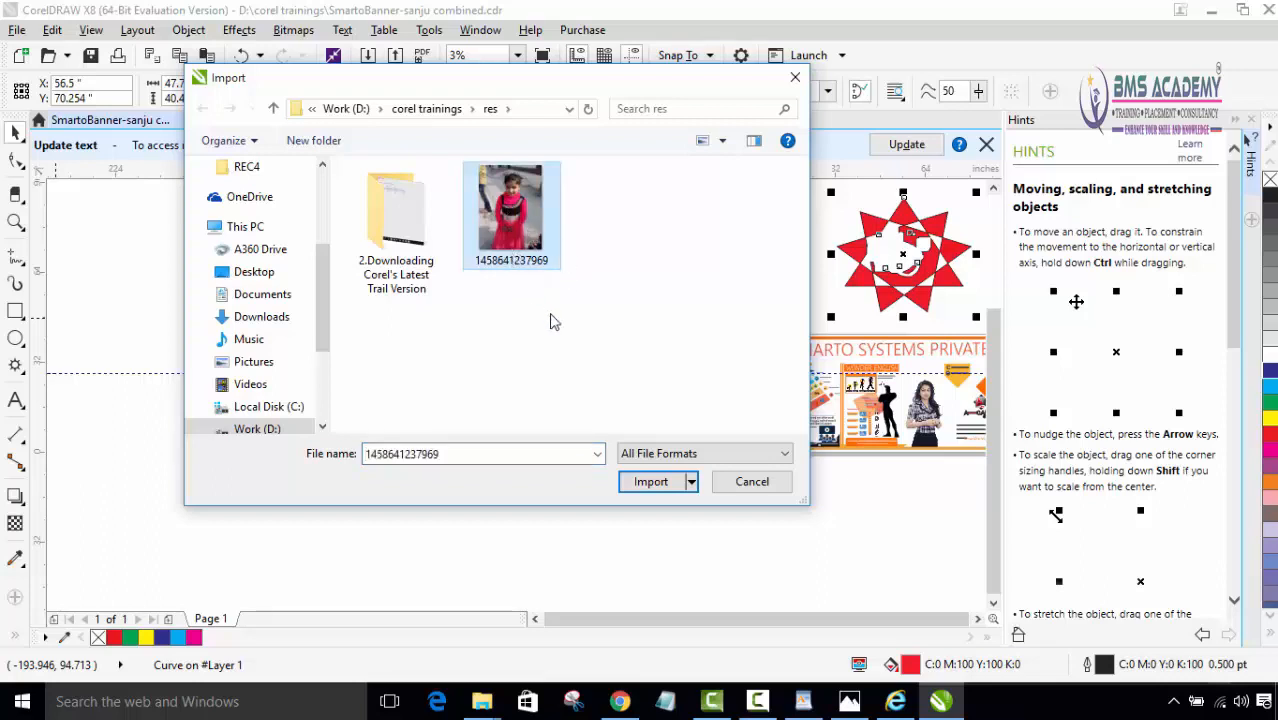
left_click(655, 484)
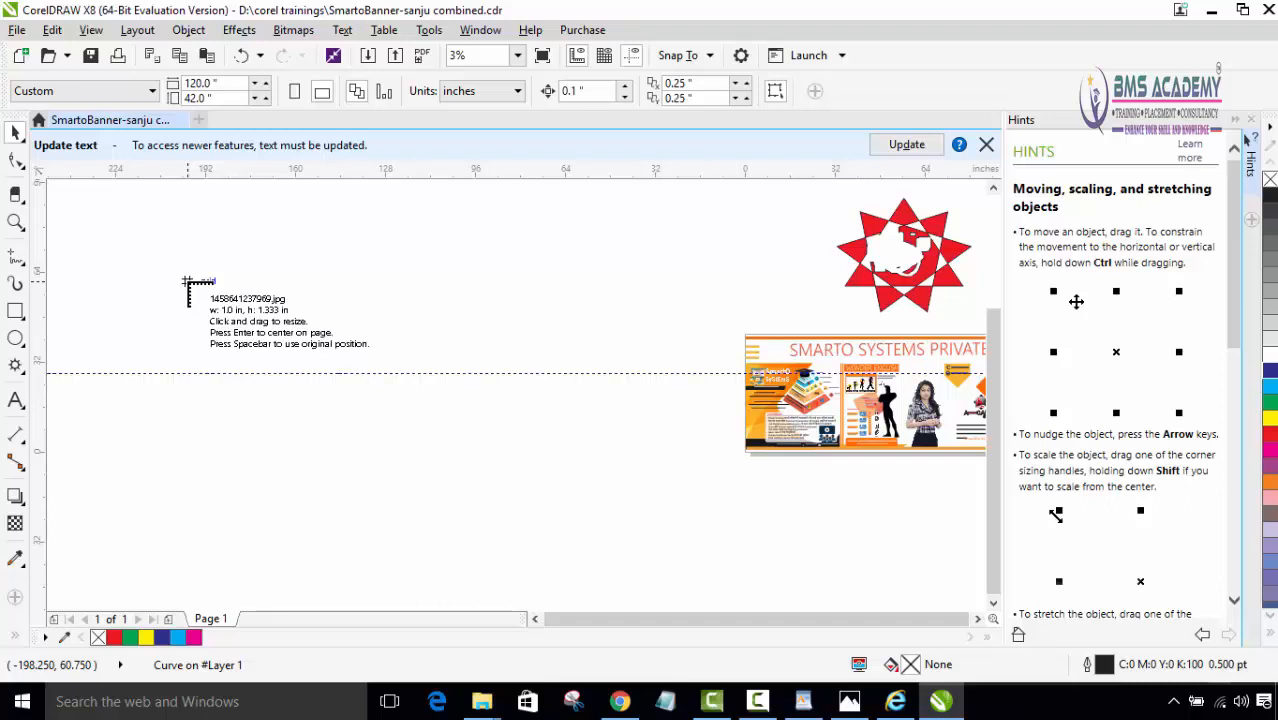
left_click_drag(187, 283, 517, 538)
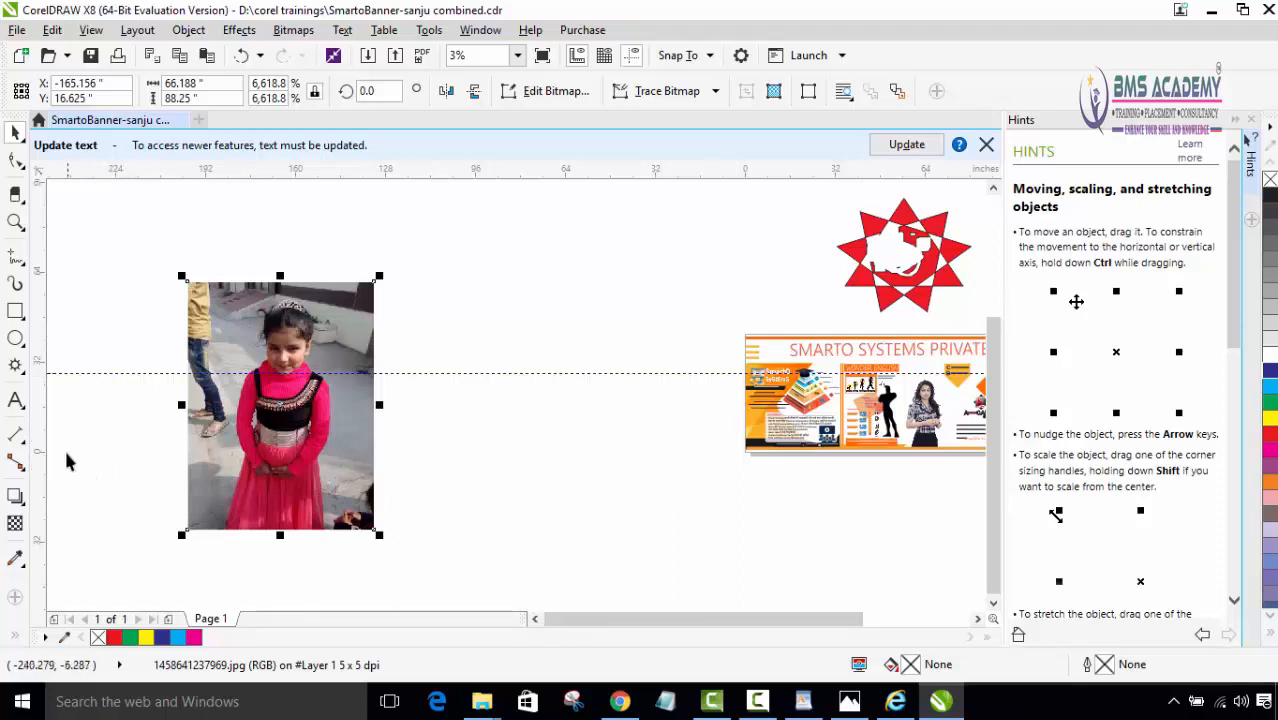
Select the photo and erase the man and background along its left side and upper-left corner with the 2.0 inch square nib.
scroll(200, 455, "up", 2)
scroll(200, 450, "down", 2)
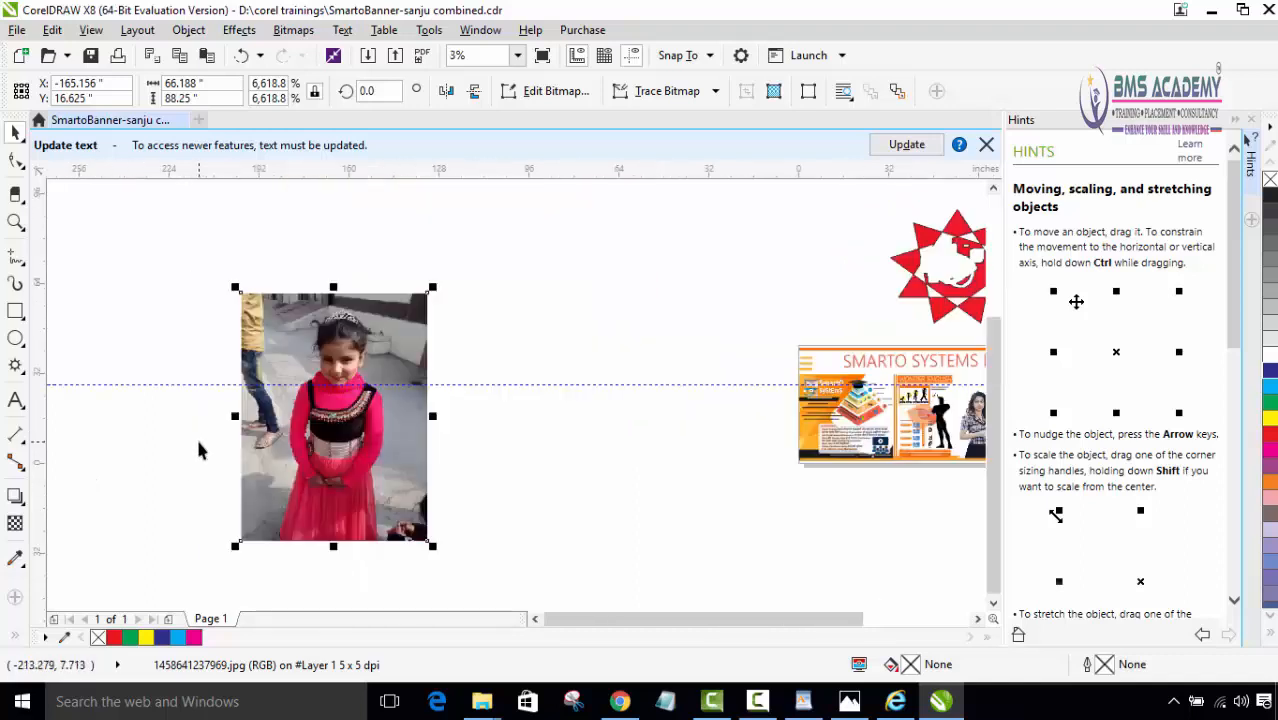
left_click(138, 463)
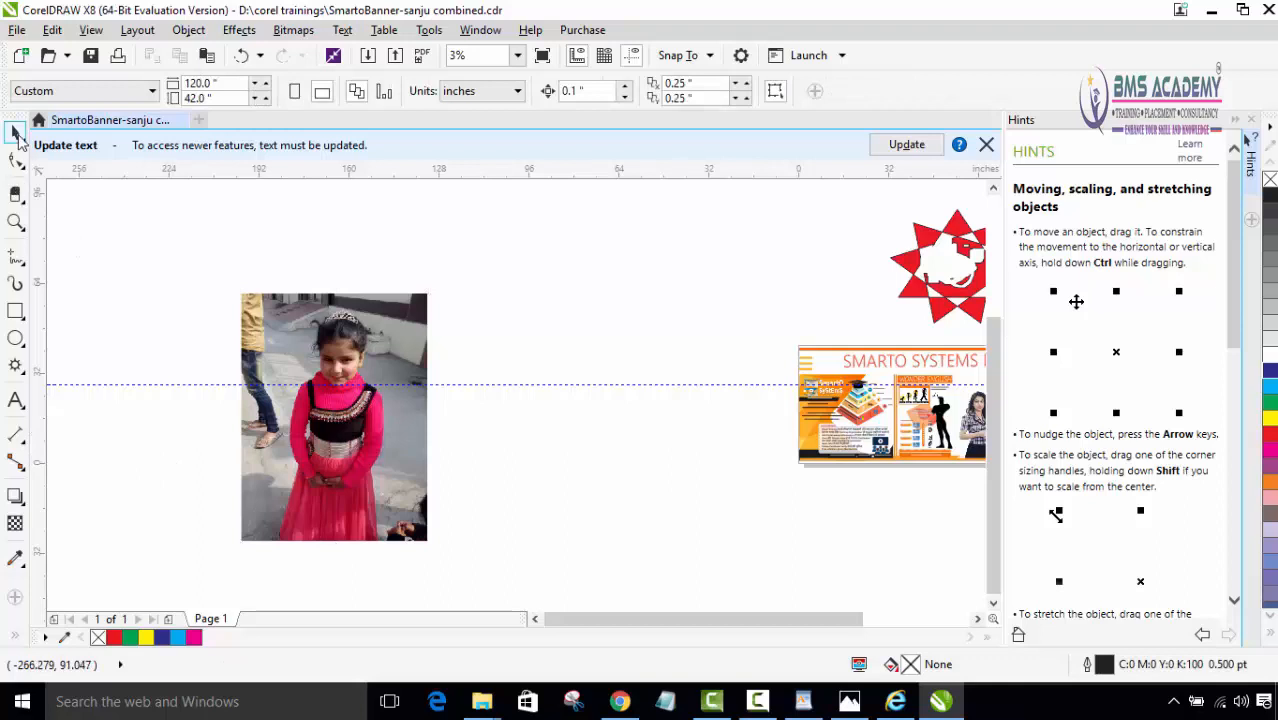
left_click(290, 384)
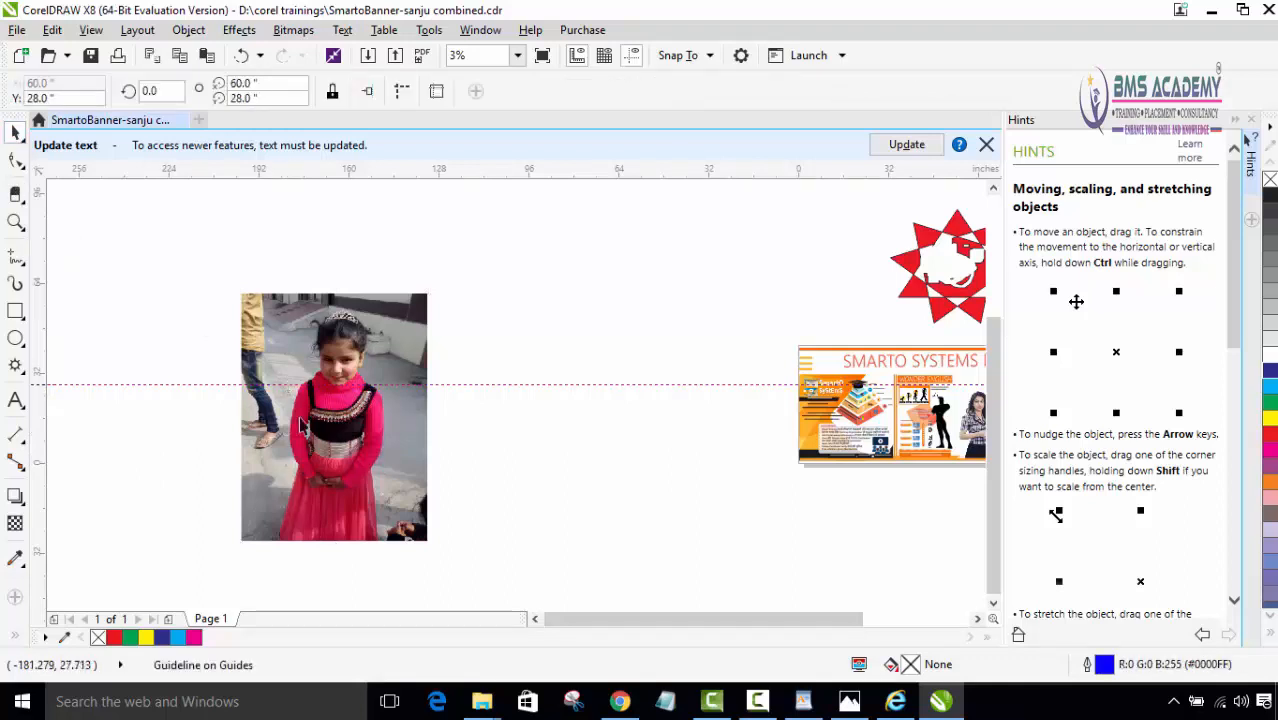
left_click(290, 460)
scroll(262, 465, "up", 1)
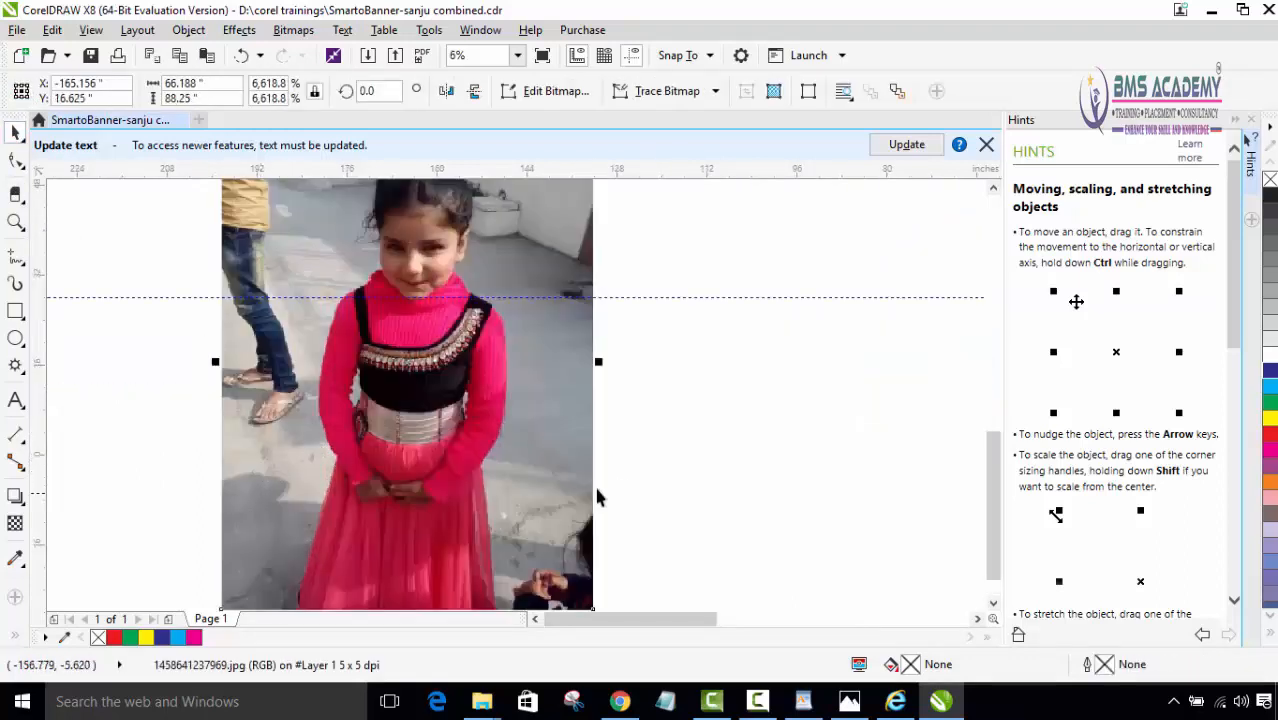
scroll(738, 372, "up", 1)
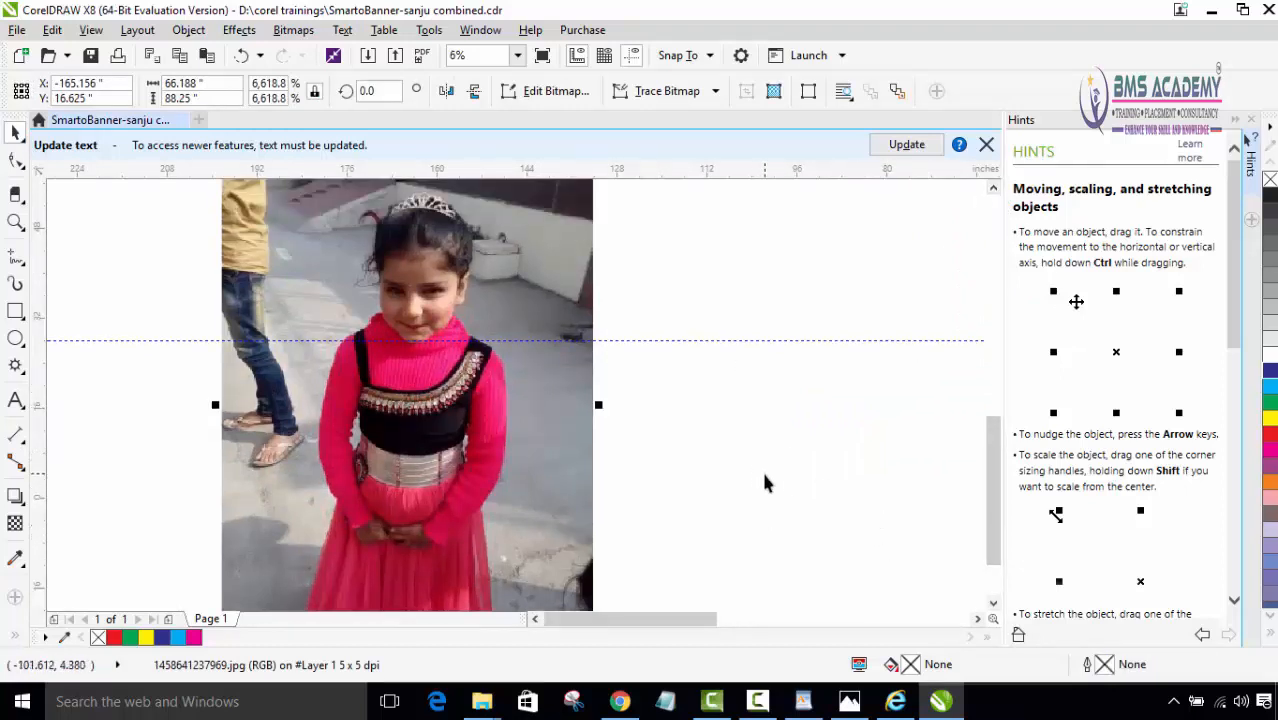
scroll(763, 472, "down", 1)
scroll(770, 485, "up", 1)
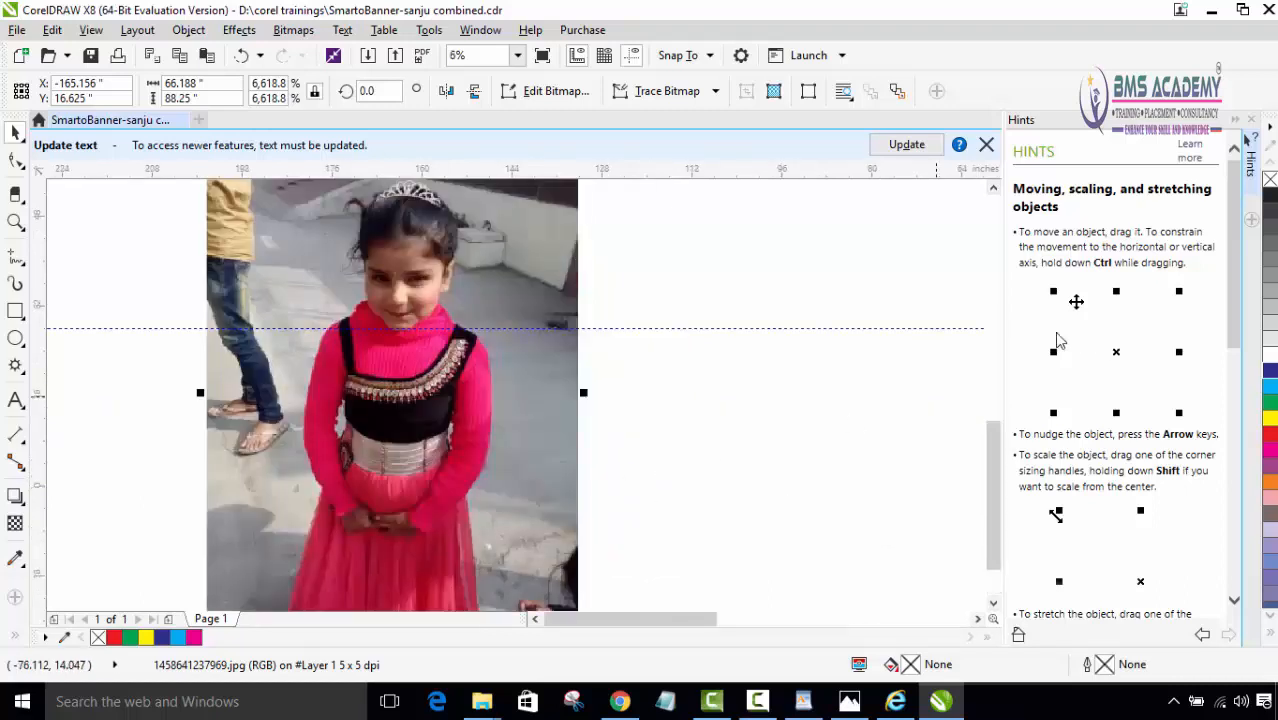
left_click(15, 194)
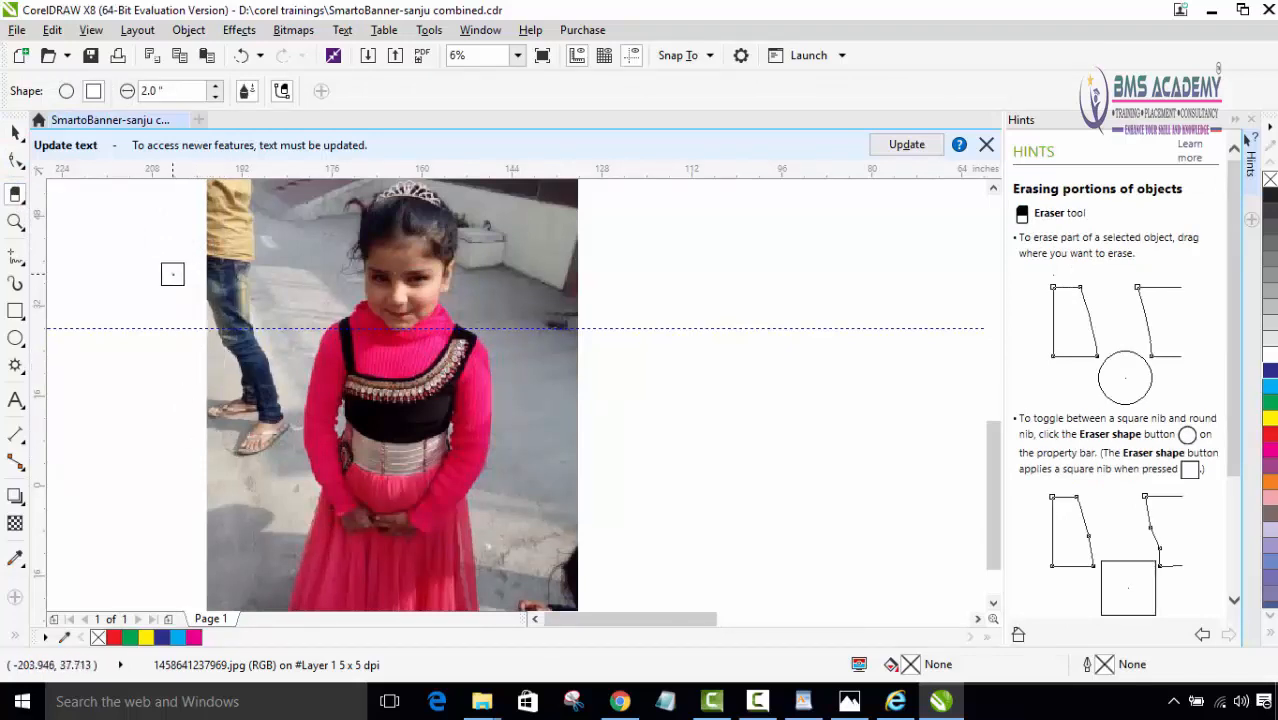
mouse_move(213, 198)
left_mouse_down()
mouse_move(211, 459)
mouse_move(281, 430)
mouse_move(272, 410)
mouse_move(222, 443)
mouse_move(272, 386)
mouse_move(246, 376)
mouse_move(266, 345)
mouse_move(243, 286)
mouse_move(251, 198)
left_mouse_up()
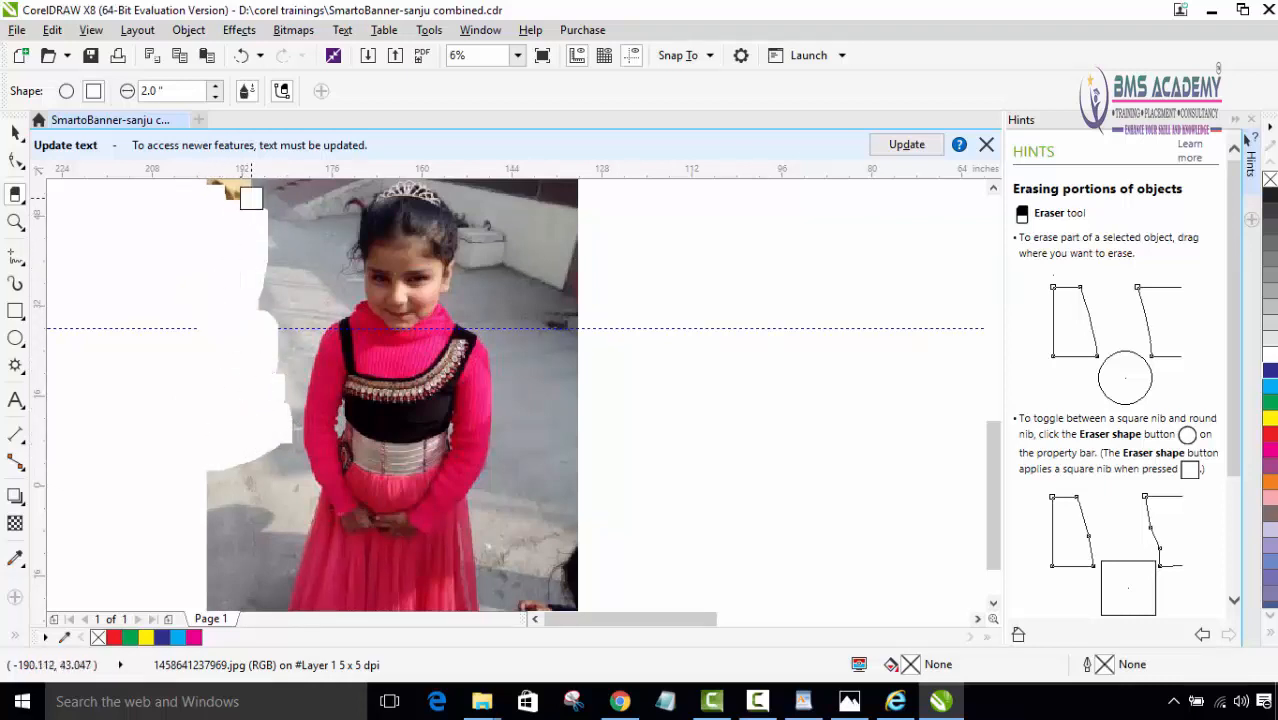
scroll(200, 235, "down", 2)
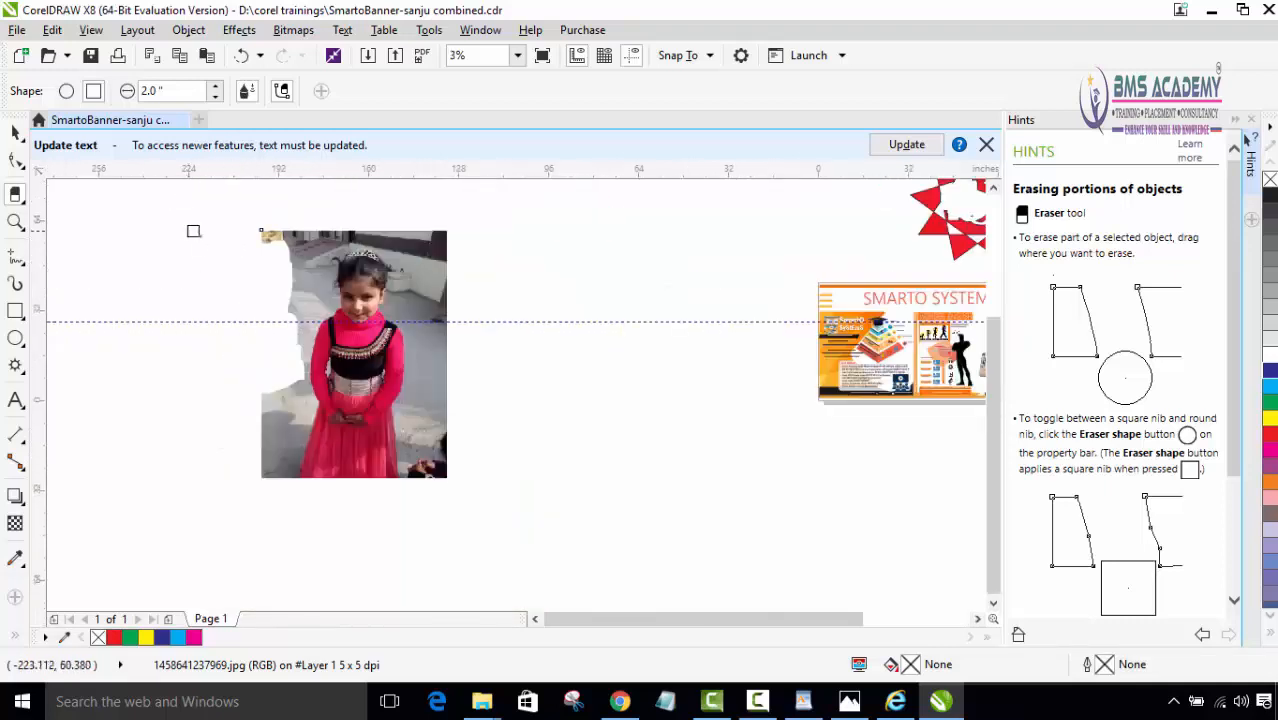
mouse_move(261, 233)
left_mouse_down()
mouse_move(274, 230)
mouse_move(283, 286)
mouse_move(281, 261)
left_mouse_up()
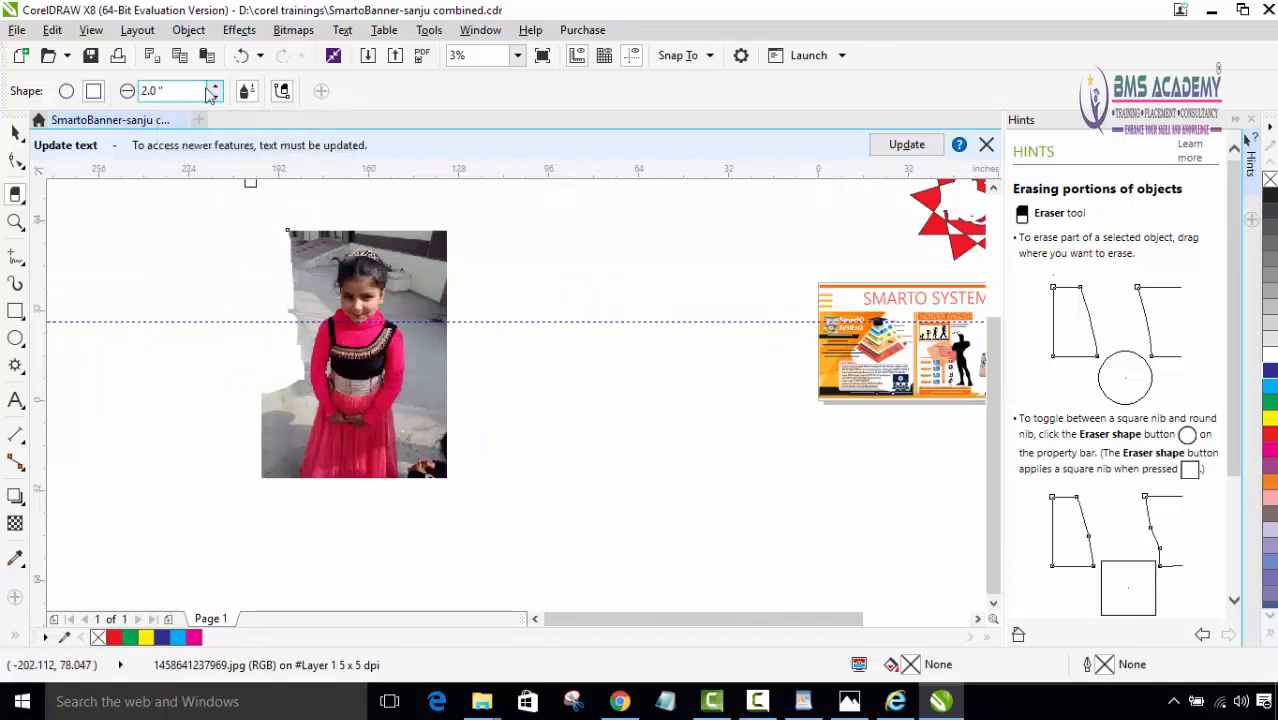
Set the square eraser nib to 5.0 inches and erase the remaining strip along the photo's left edge down to its bottom.
left_click(182, 90)
type("5")
key("Return")
left_click(95, 91)
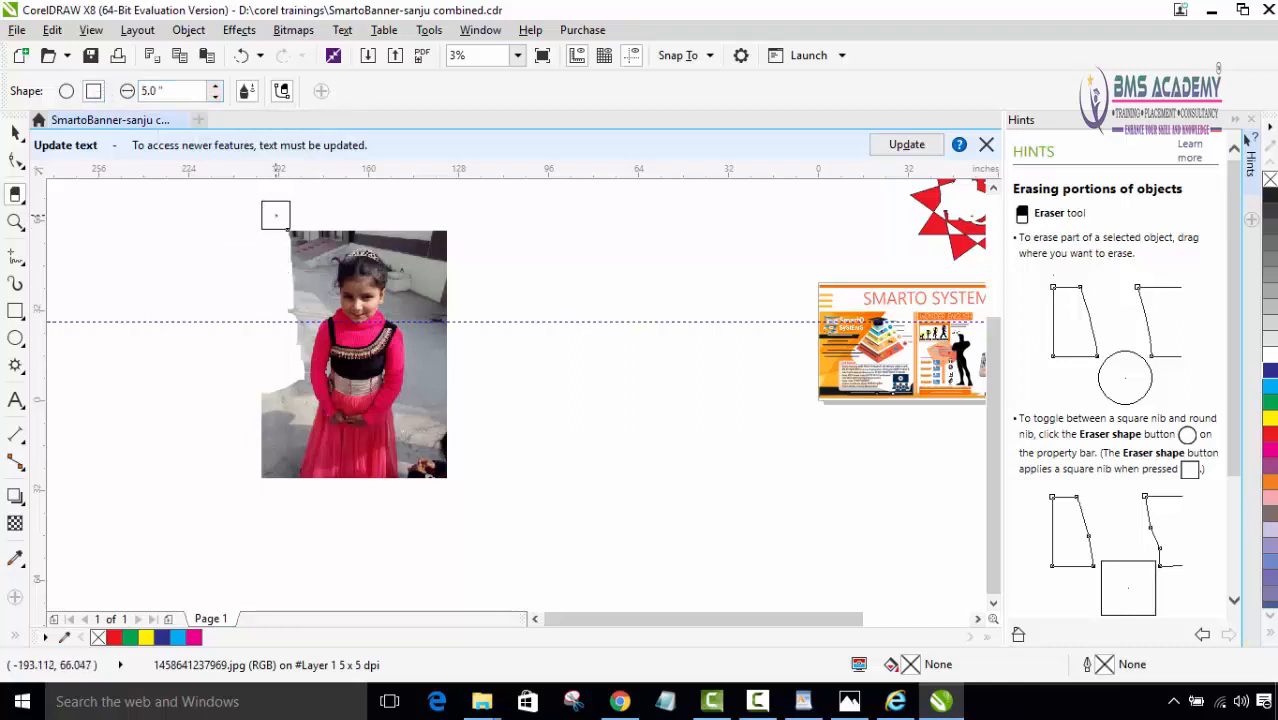
mouse_move(280, 277)
left_mouse_down()
mouse_move(283, 487)
mouse_move(272, 485)
mouse_move(264, 379)
left_mouse_up()
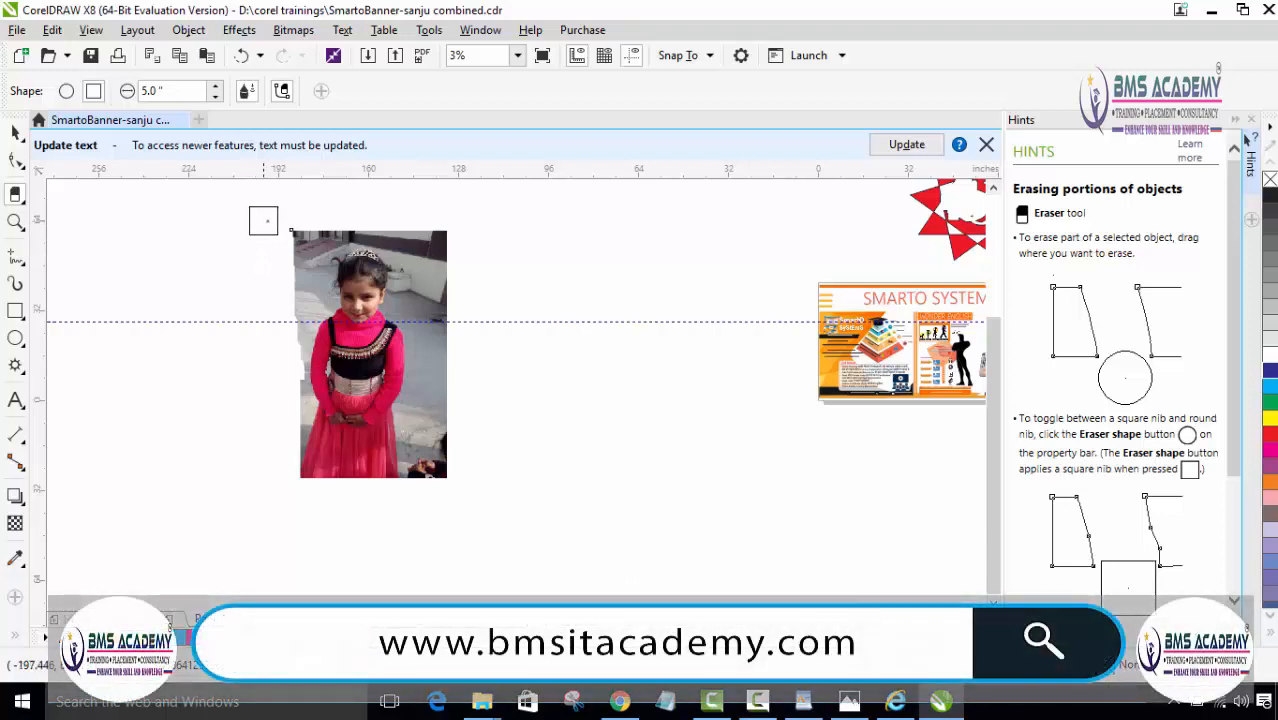
Reshape the photo by moving all its left-edge nodes about 20 inches outward to bring back the erased area.
left_click(16, 162)
left_click(60, 168)
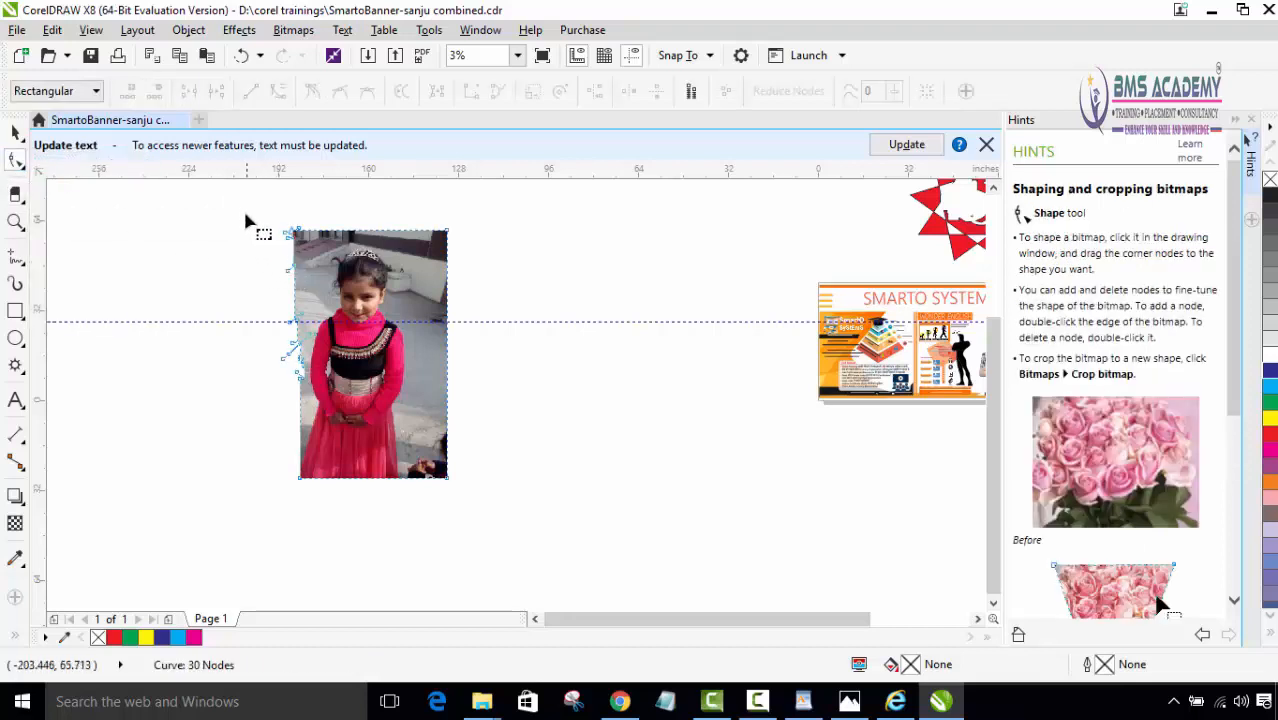
left_click_drag(240, 210, 310, 516)
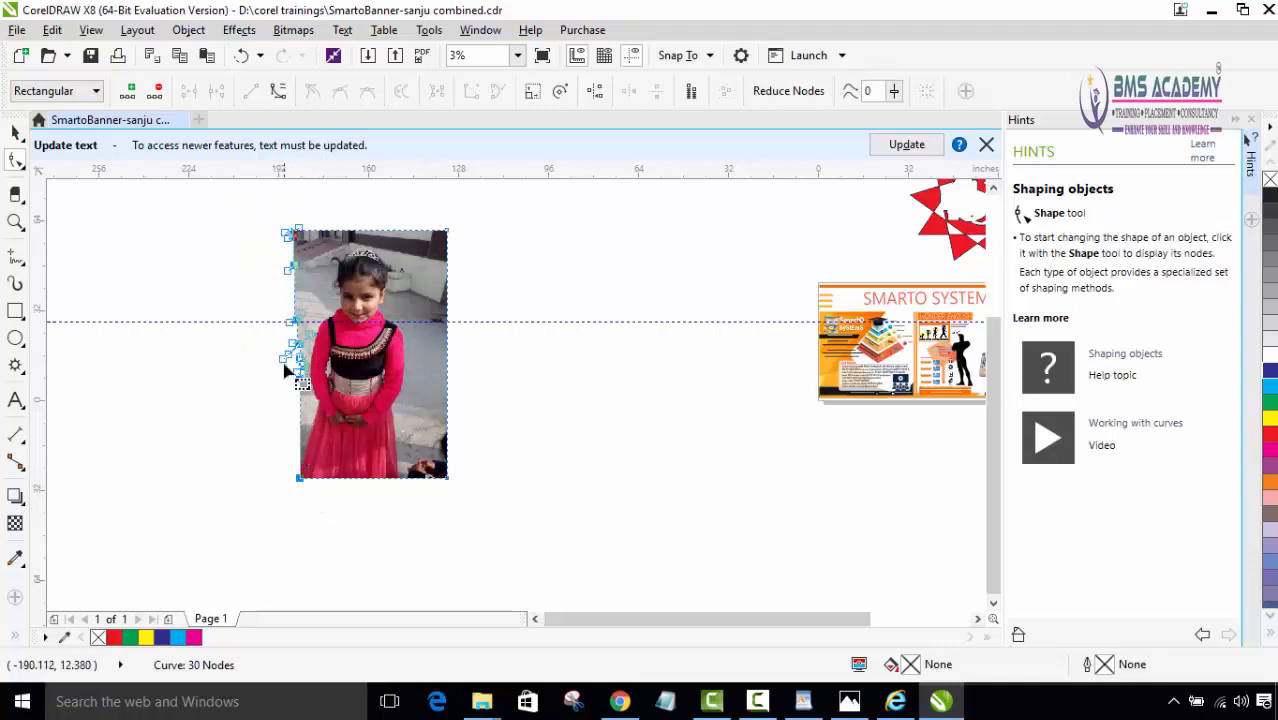
left_click_drag(283, 365, 233, 368)
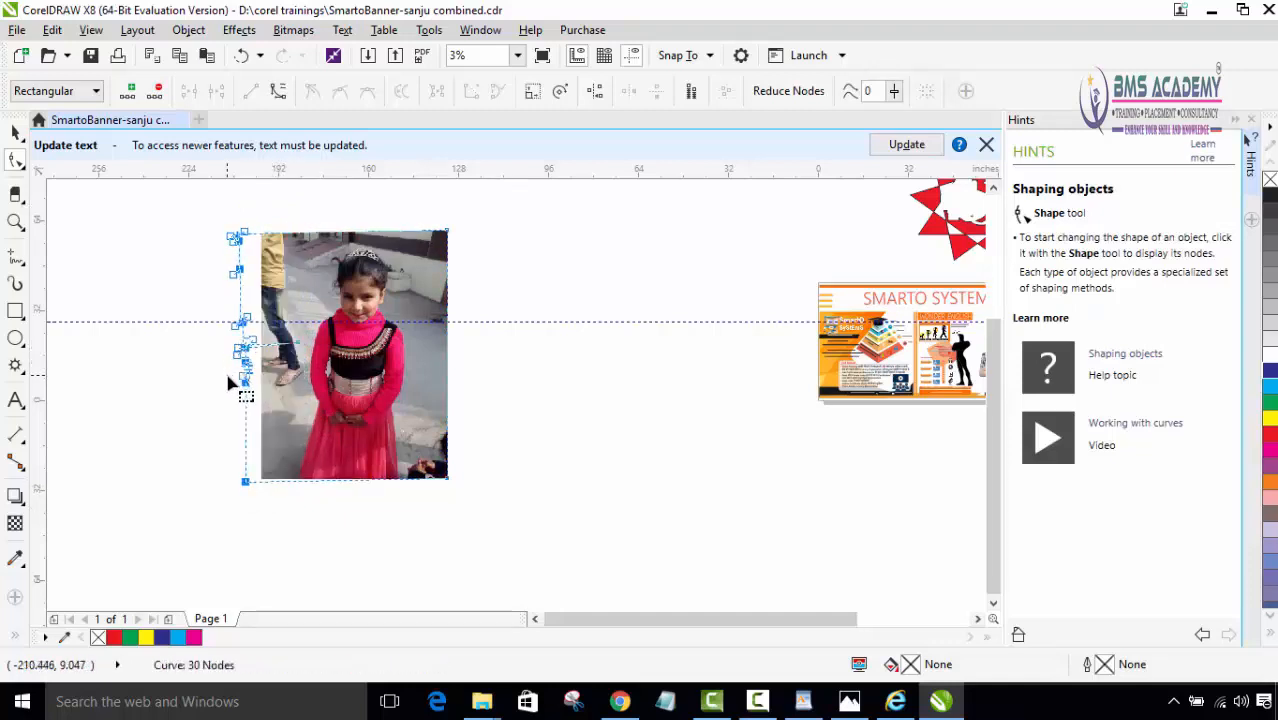
left_click(535, 369)
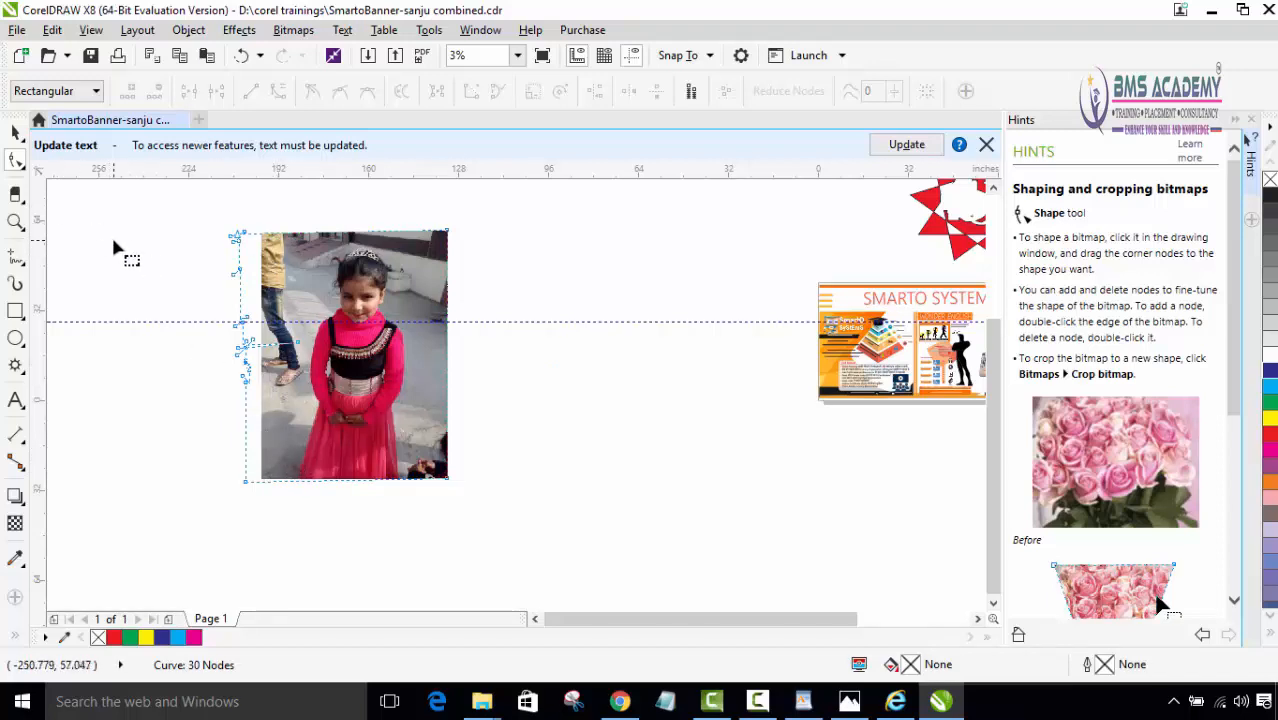
Crop the photo to a 44 by 114 inch area around the girl.
left_click(18, 196)
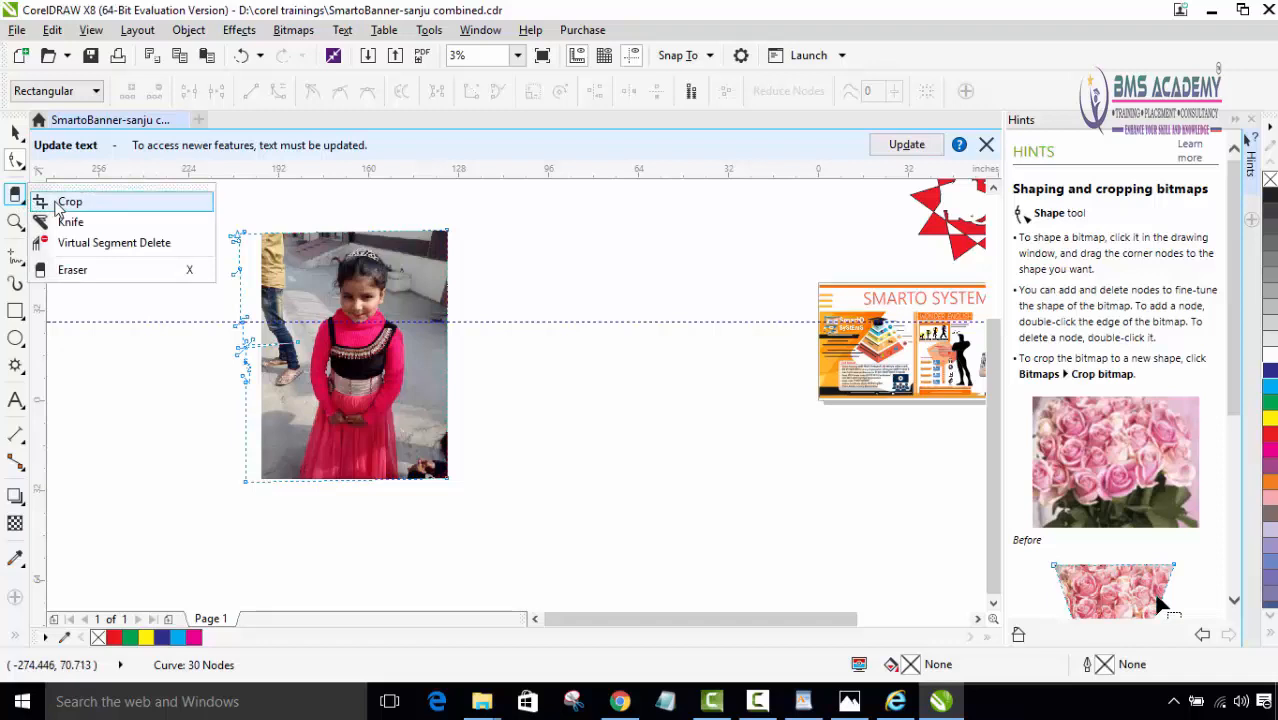
left_click(68, 202)
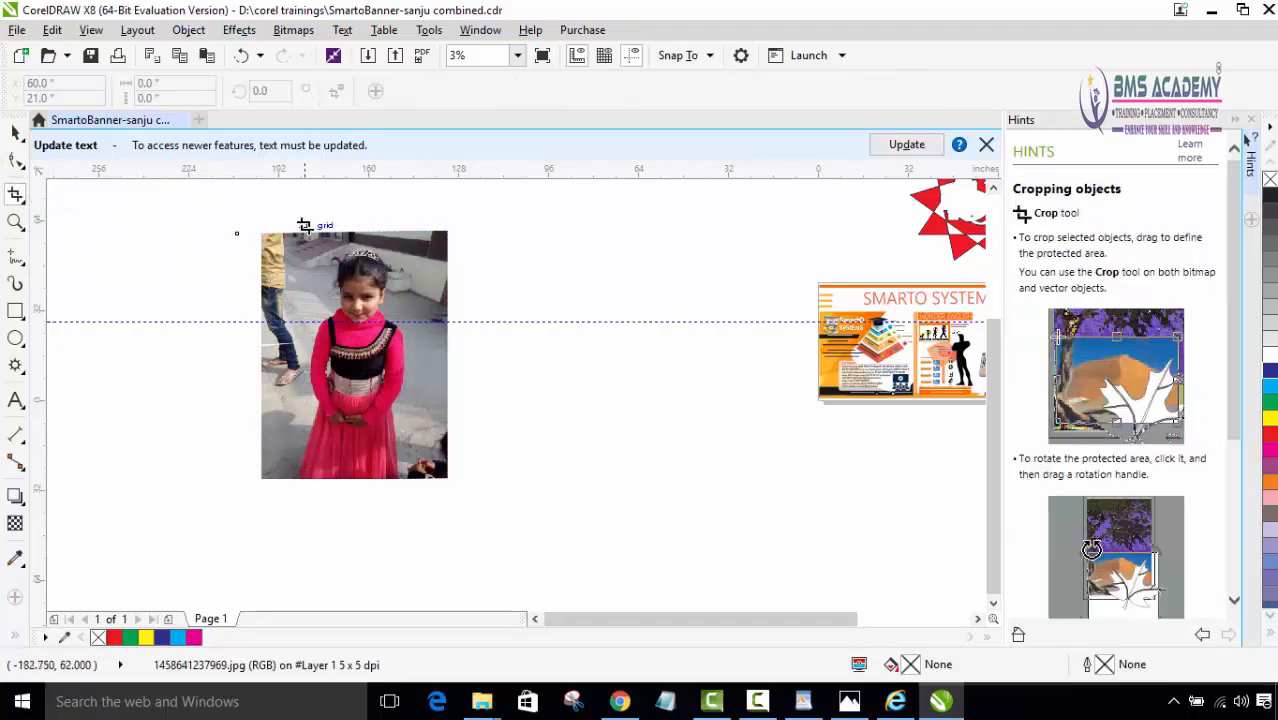
left_click_drag(304, 225, 428, 545)
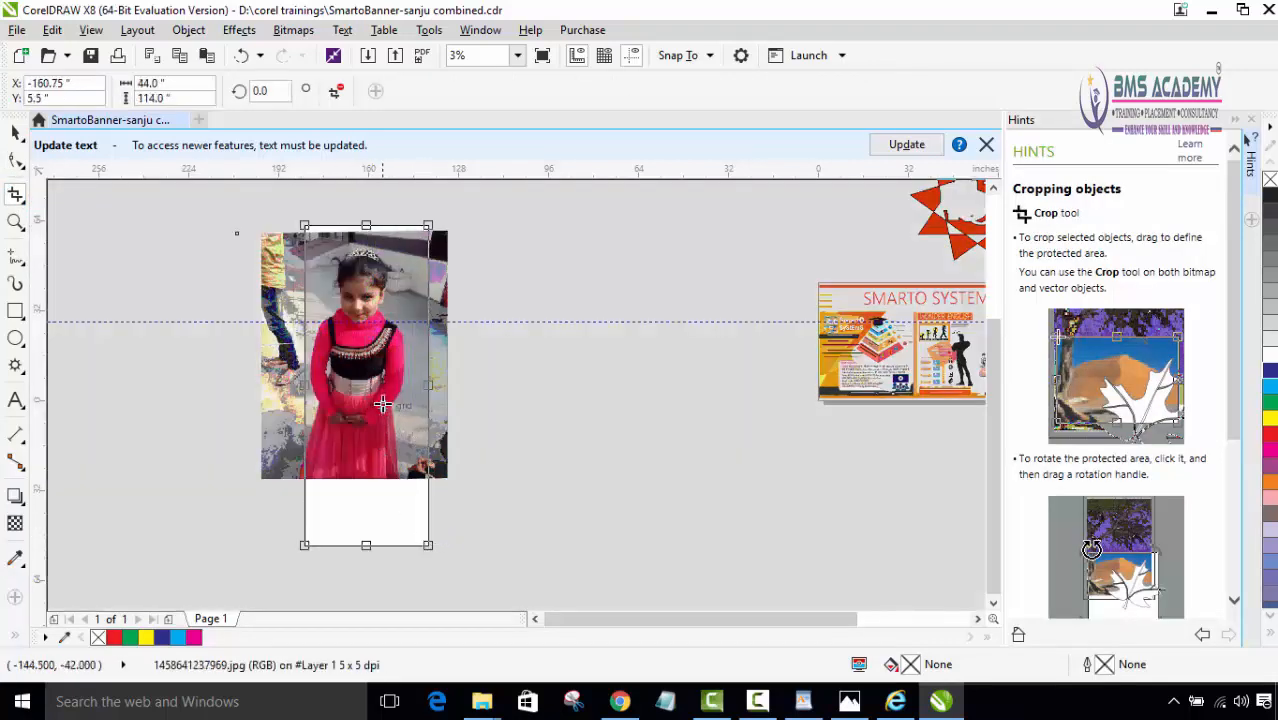
double_click(382, 404)
Try to recover the cropped area by moving the photo's two left corner nodes about 10 inches outward with the Shape tool.
left_click(16, 160)
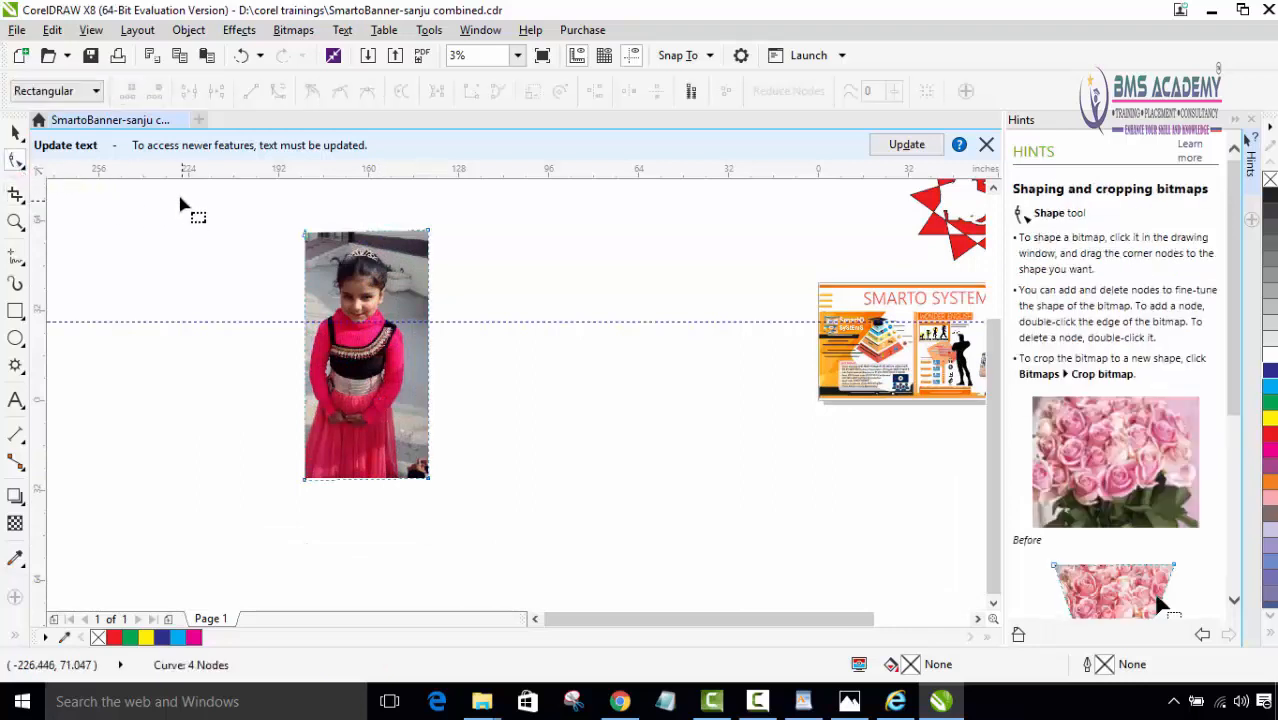
left_click_drag(195, 195, 342, 522)
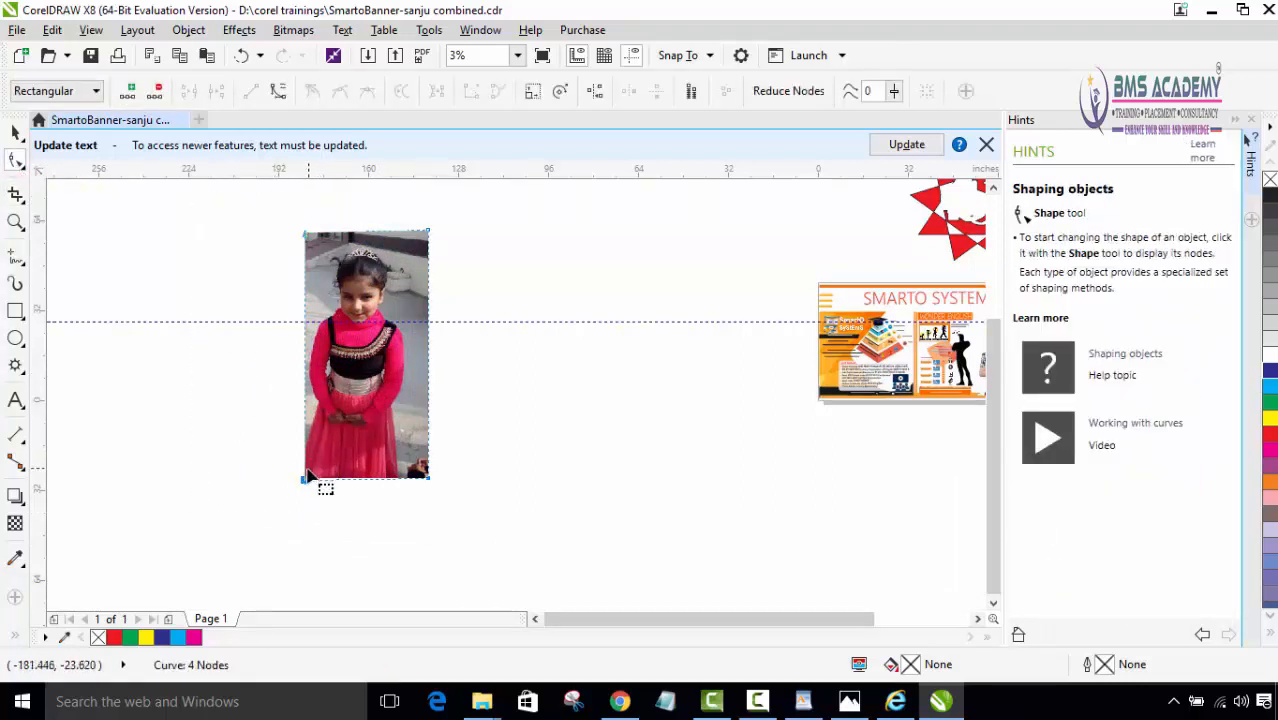
left_click_drag(306, 474, 278, 484)
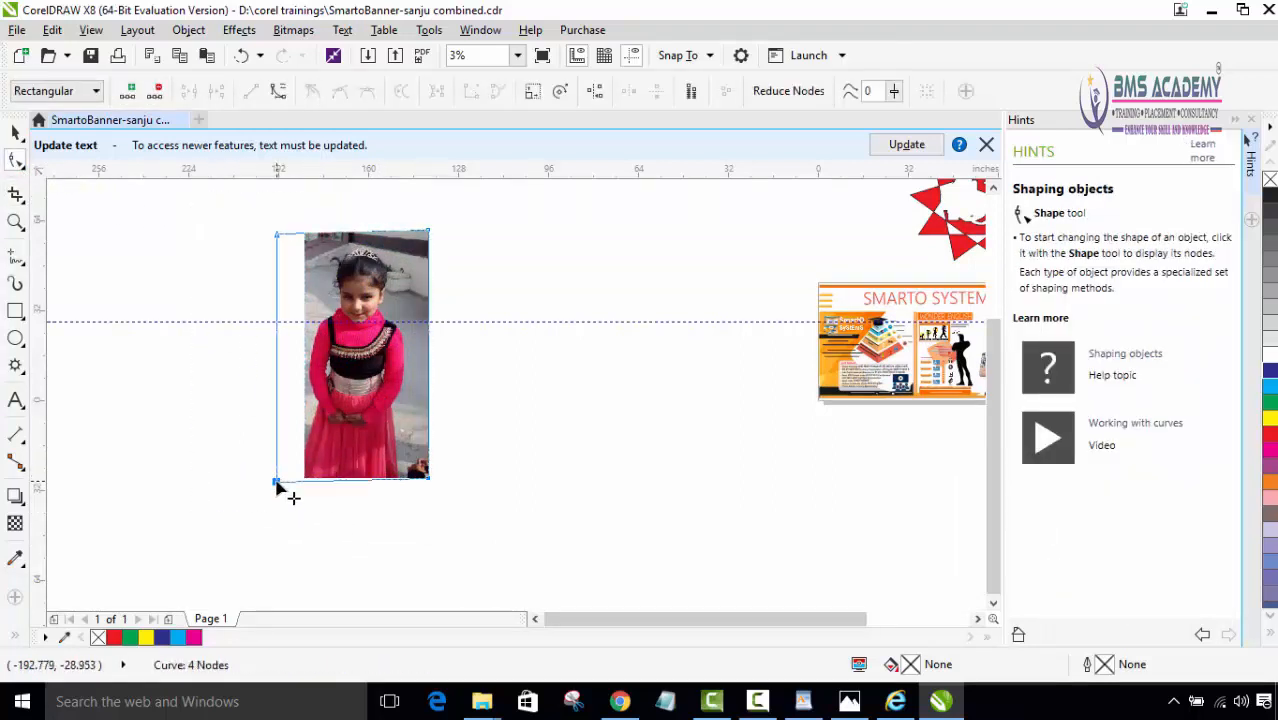
left_click(286, 521)
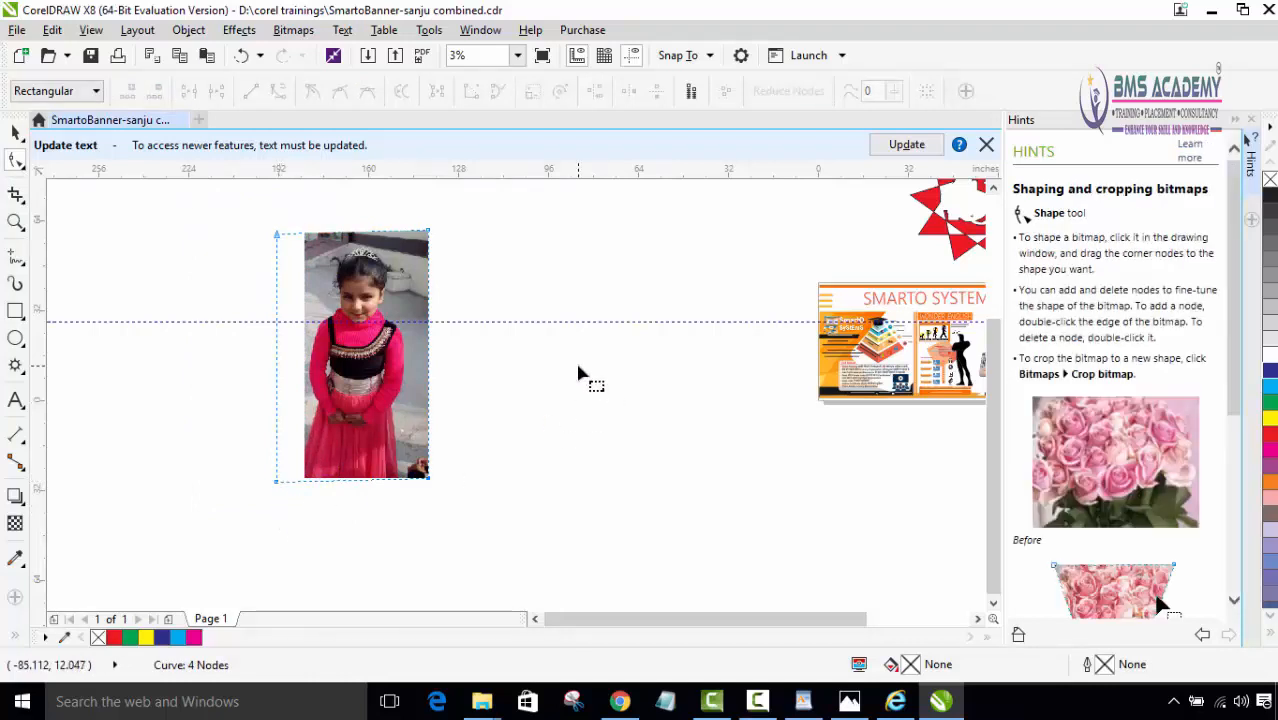